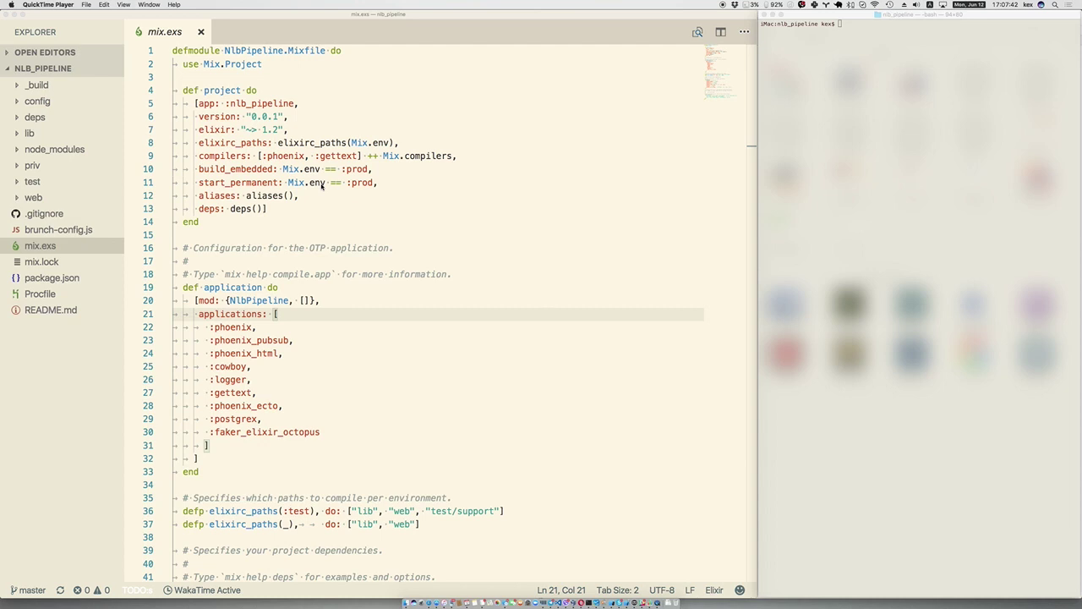
- Start the Phoenix server inside an interactive Elixir shell in the terminal with the command iex -S mix phoenix.server
left_click(867, 152)
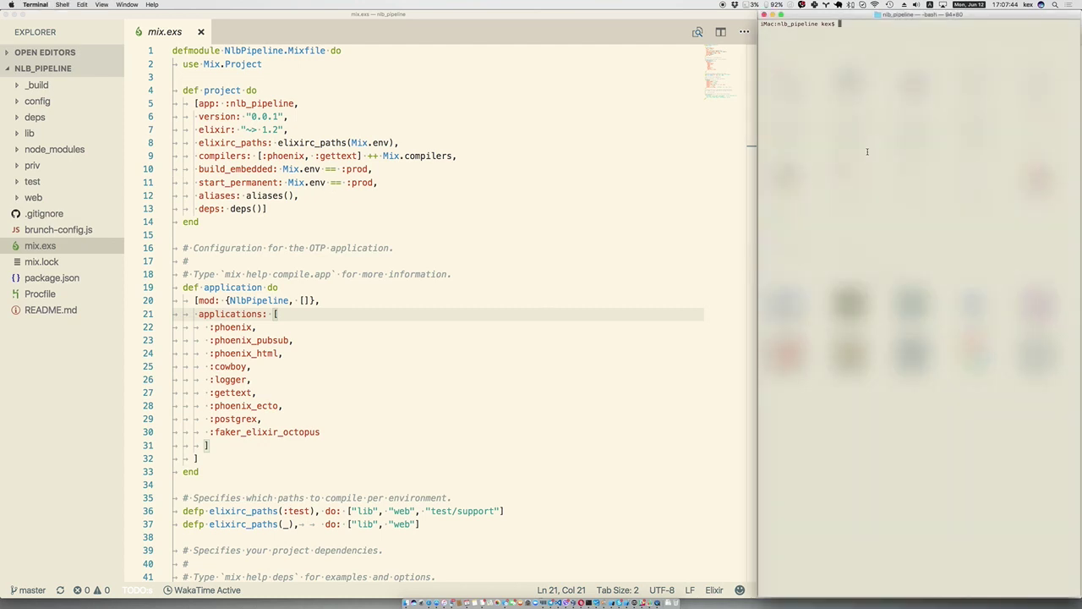
type("iex -S p")
key("BackSpace")
type("mix phop")
key("BackSpace")
type("enix.server")
key("Return")
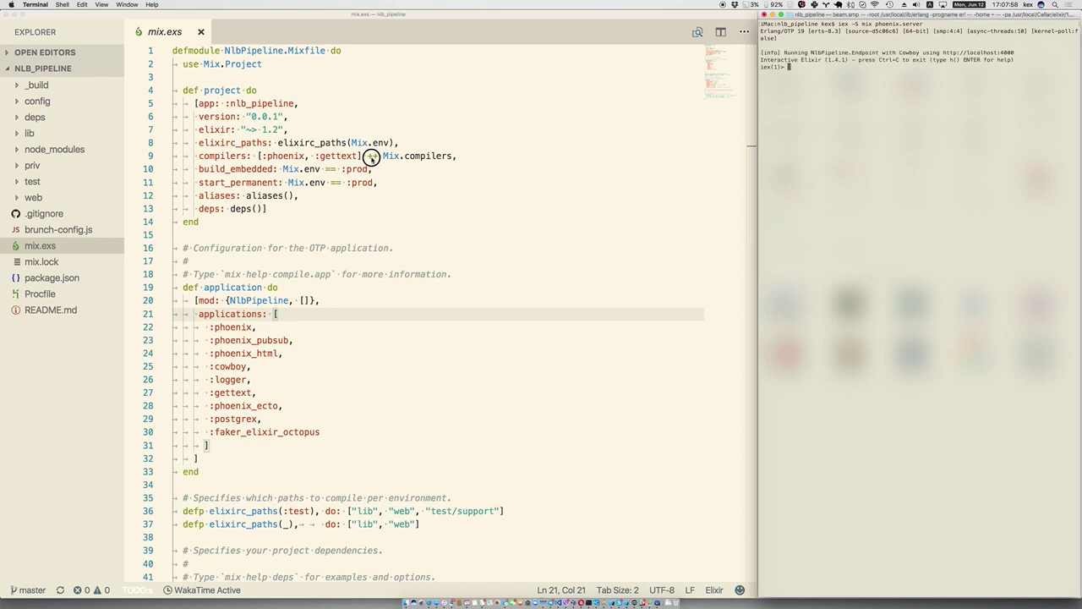
- Switch to Safari and load localhost:4000 in both side-by-side browser windows
left_click(371, 159)
left_click(959, 144)
key("super+Tab")
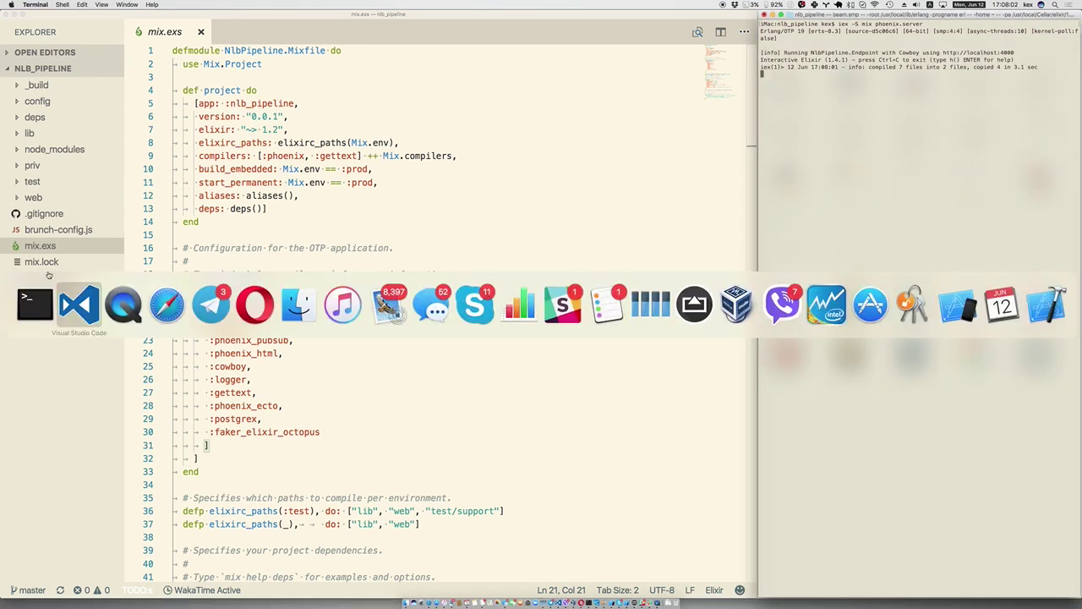
left_click(173, 301)
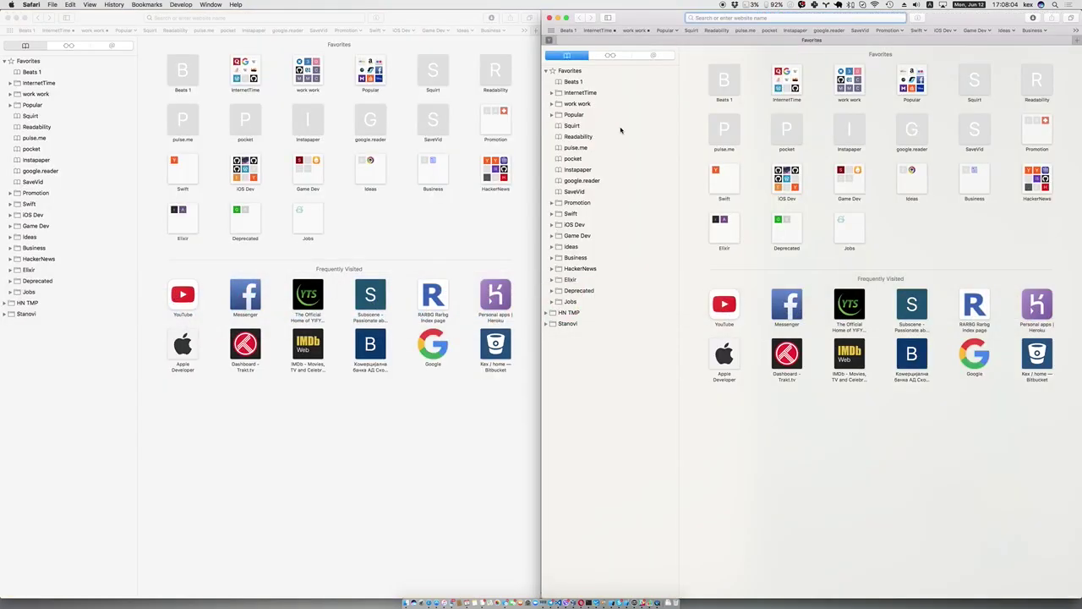
type("localhost:4000 — localhost")
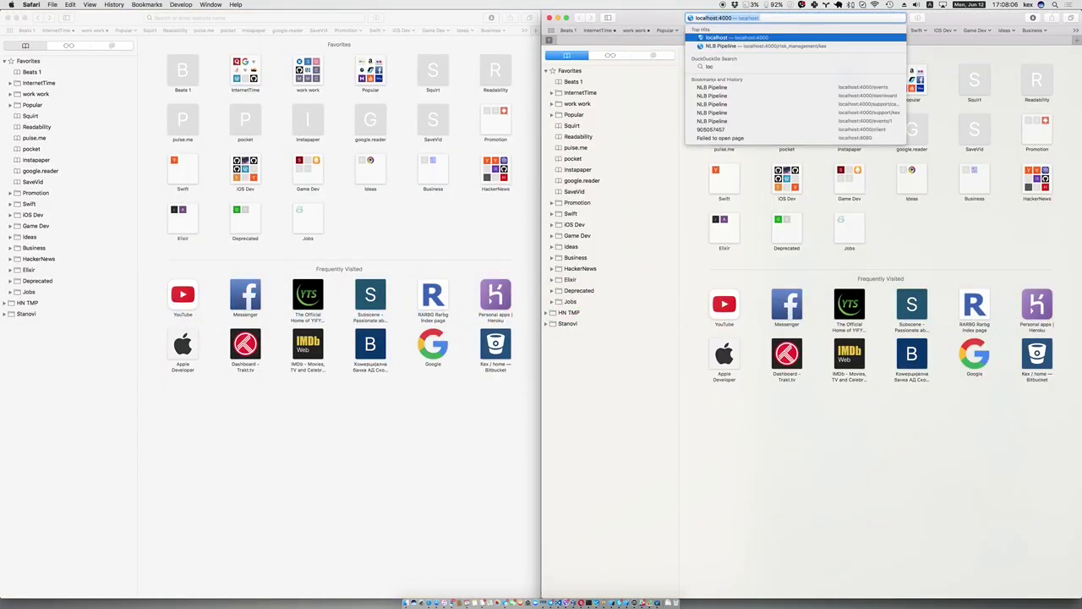
key("Return")
left_click(305, 17)
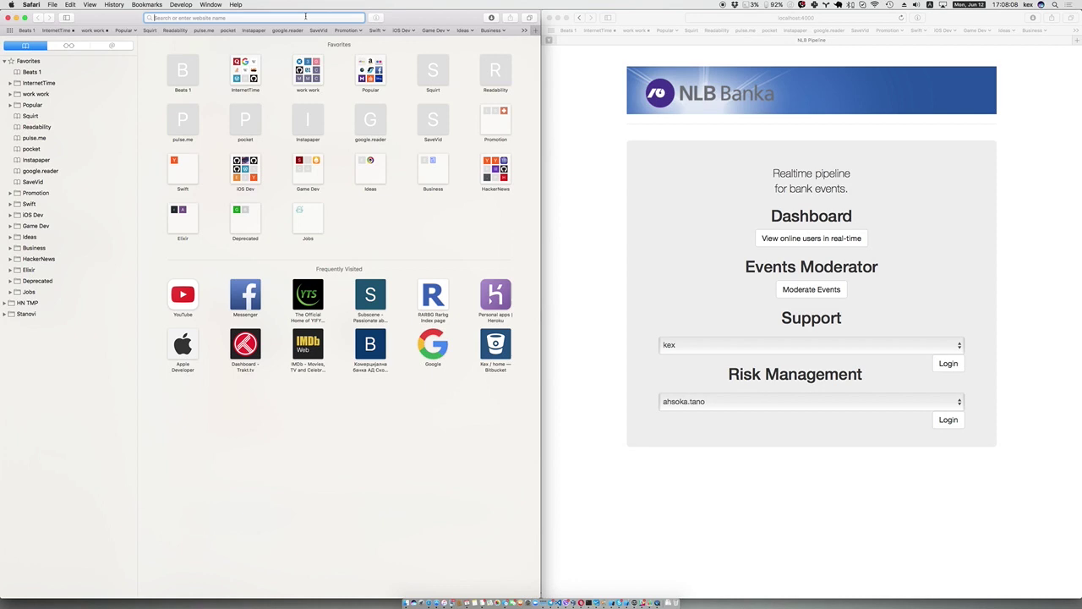
type("localhost:4000")
key("Return")
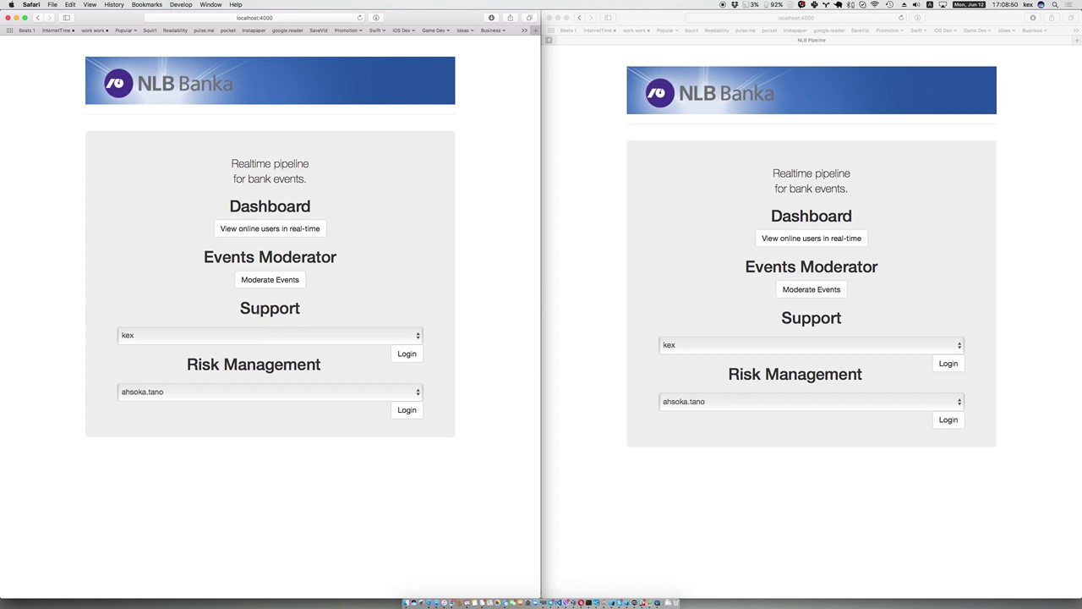
- Open the real-time dashboard of online users and examine the employees' role icons and event counters
double_click(257, 309)
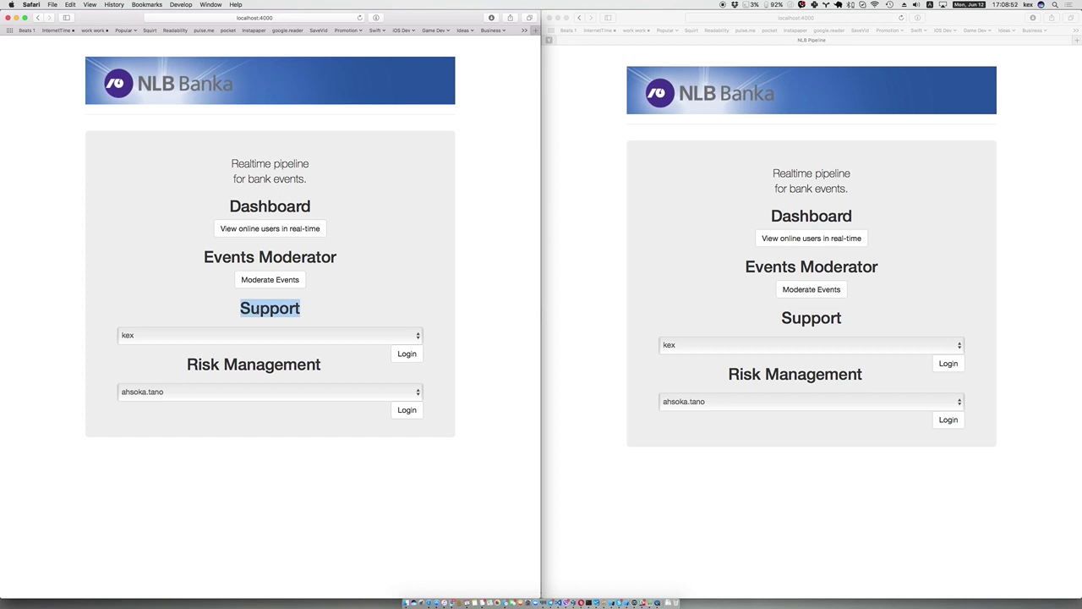
double_click(251, 363)
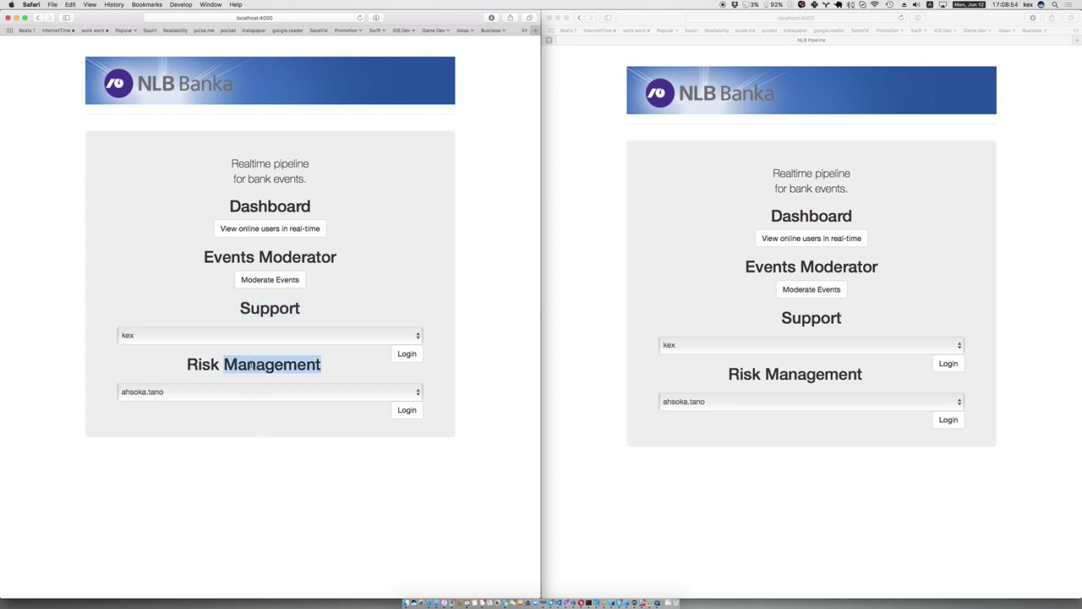
triple_click(251, 363)
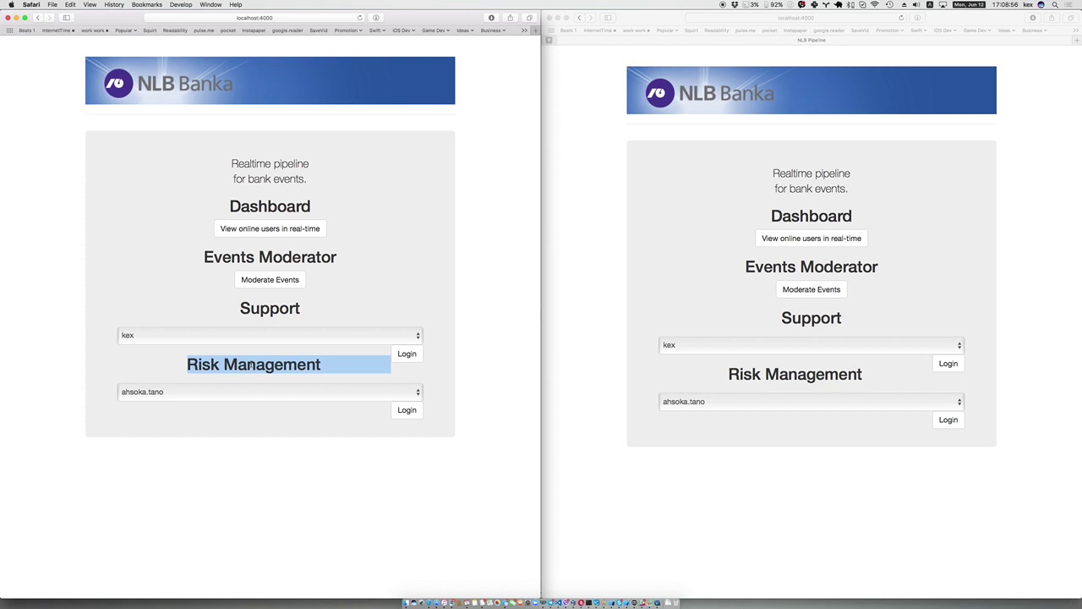
left_click(450, 281)
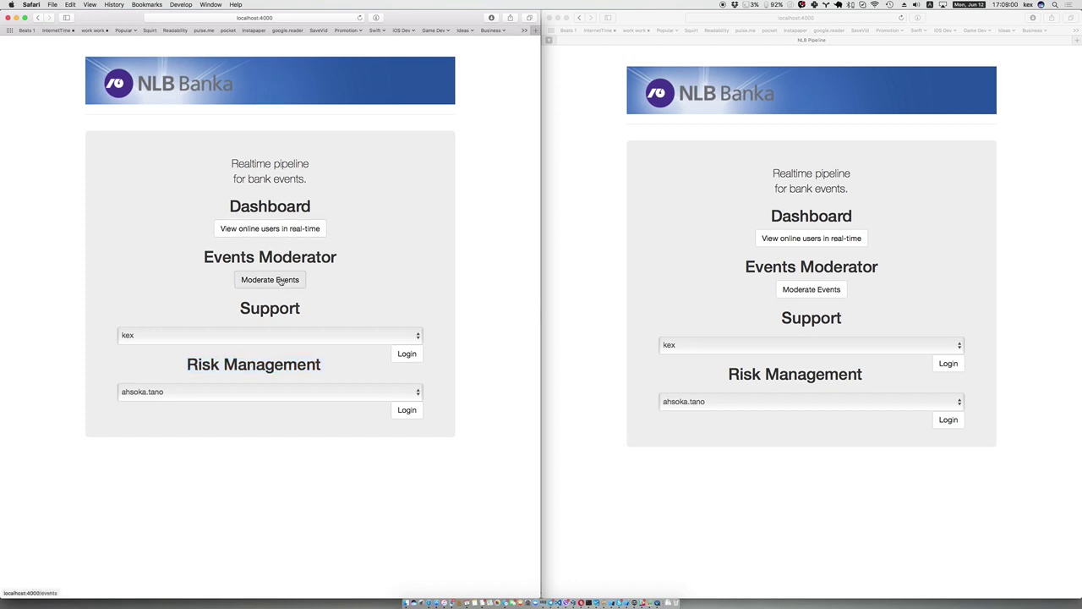
left_click(267, 229)
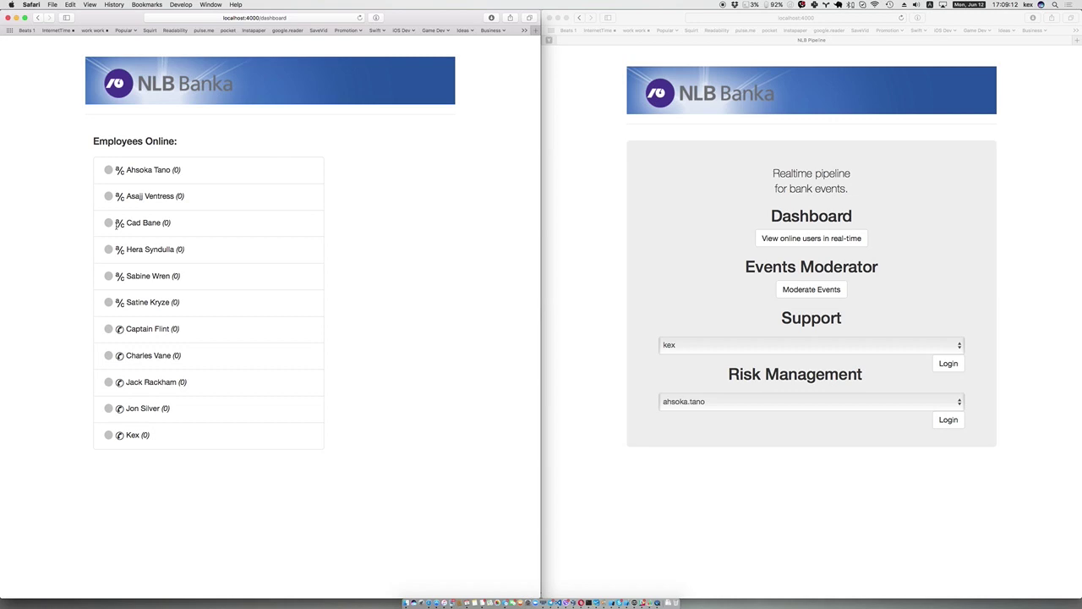
double_click(119, 223)
double_click(119, 329)
double_click(173, 328)
- Open the events moderation list in the second browser window and examine the different event types
left_click(675, 291)
left_click(811, 289)
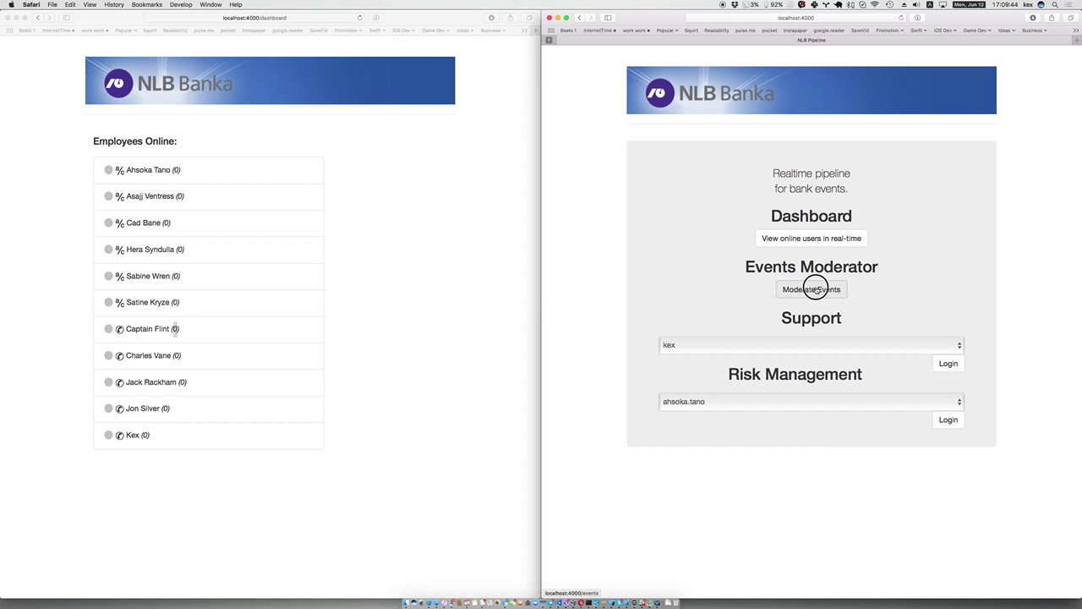
scroll(826, 339, "down", 2)
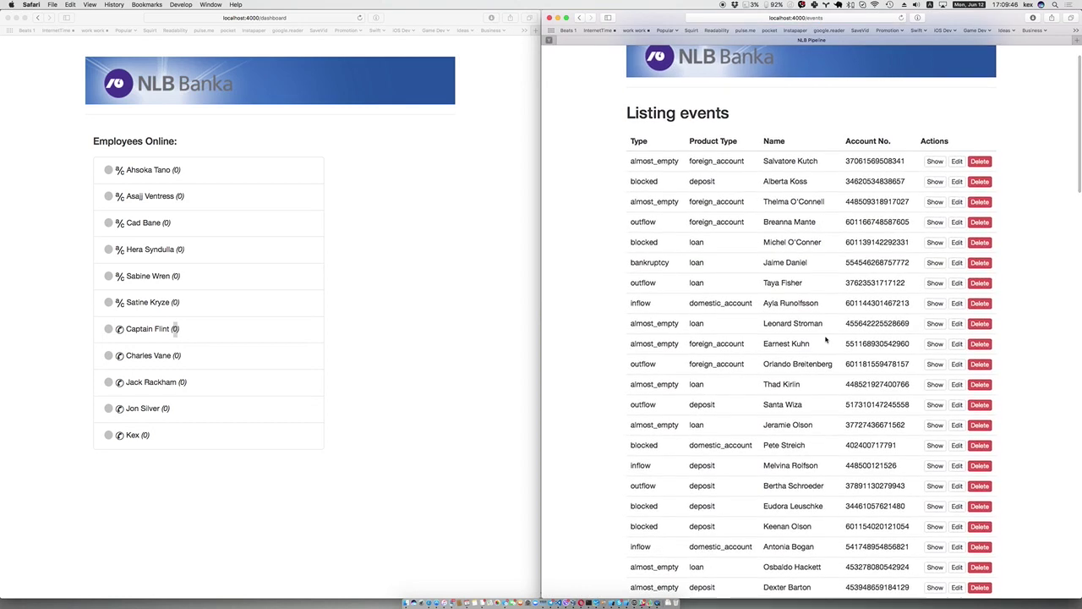
double_click(648, 161)
double_click(647, 181)
double_click(643, 221)
left_click(649, 260)
double_click(649, 260)
double_click(646, 323)
scroll(646, 323, "up", 1)
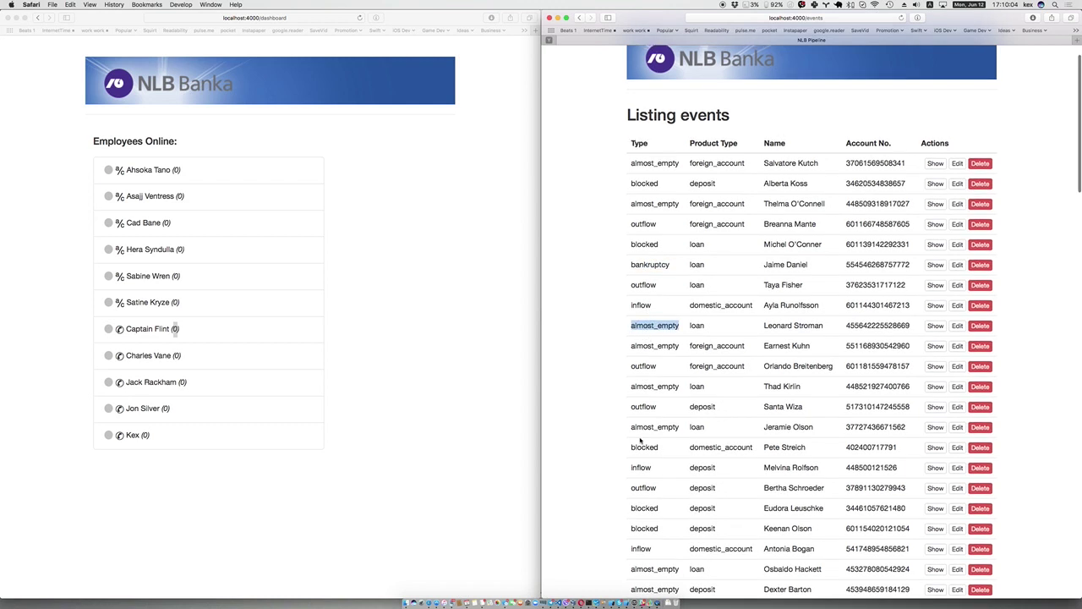
scroll(658, 469, "down", 2)
scroll(658, 469, "up", 4)
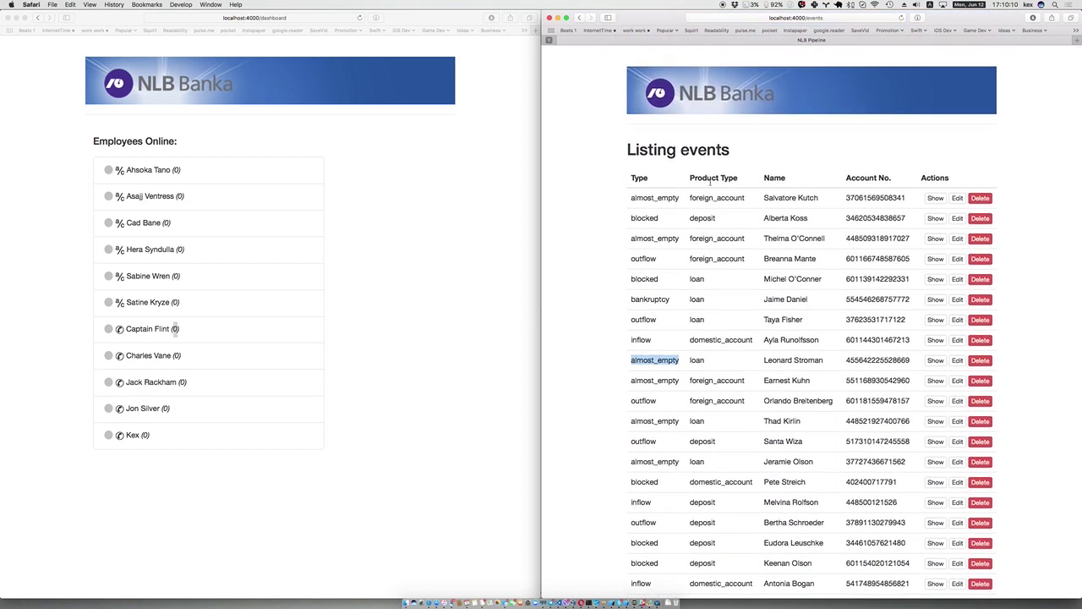
- Examine the product types in the events list and the client name and account number of the first event
double_click(708, 200)
double_click(706, 218)
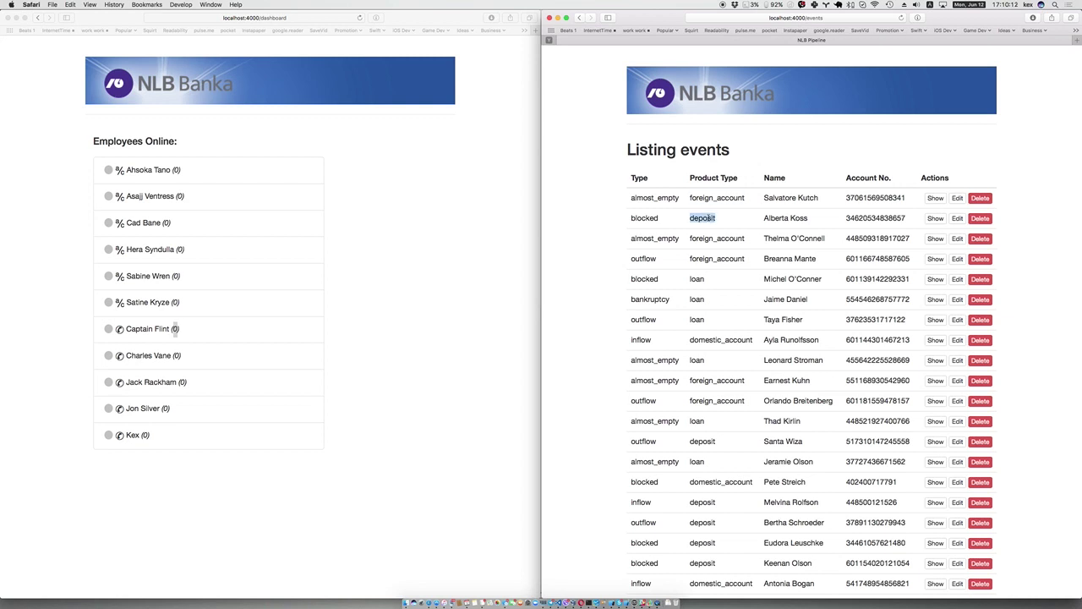
double_click(701, 280)
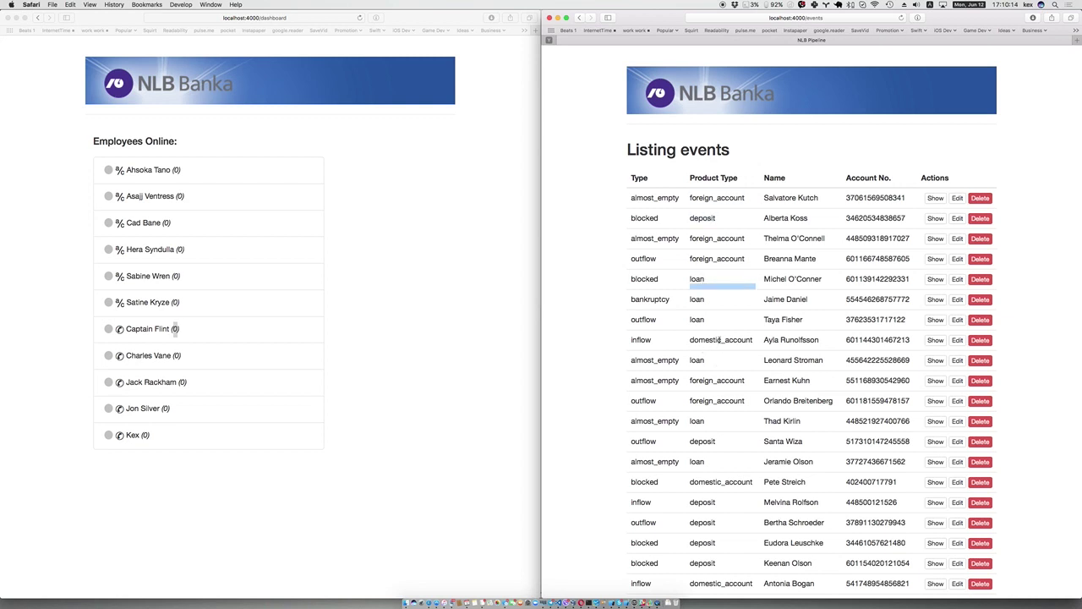
double_click(717, 339)
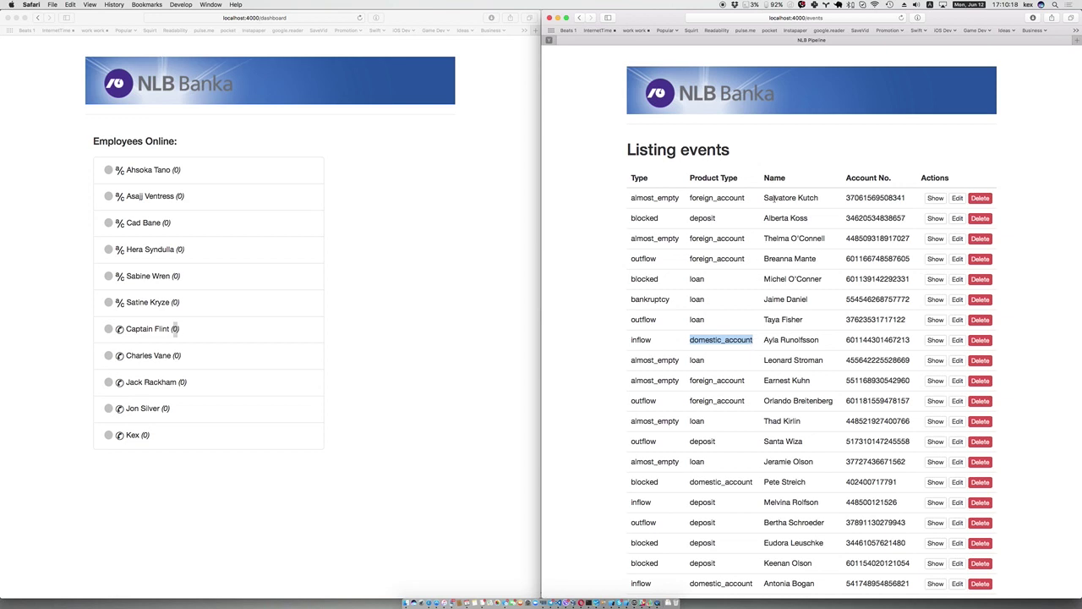
left_click_drag(765, 198, 838, 198)
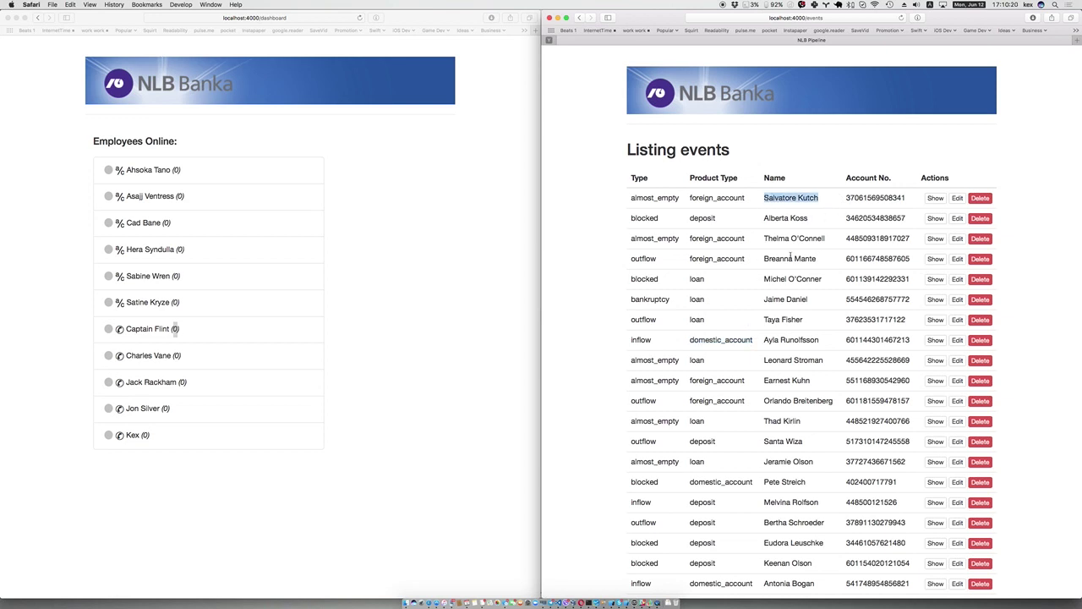
double_click(861, 197)
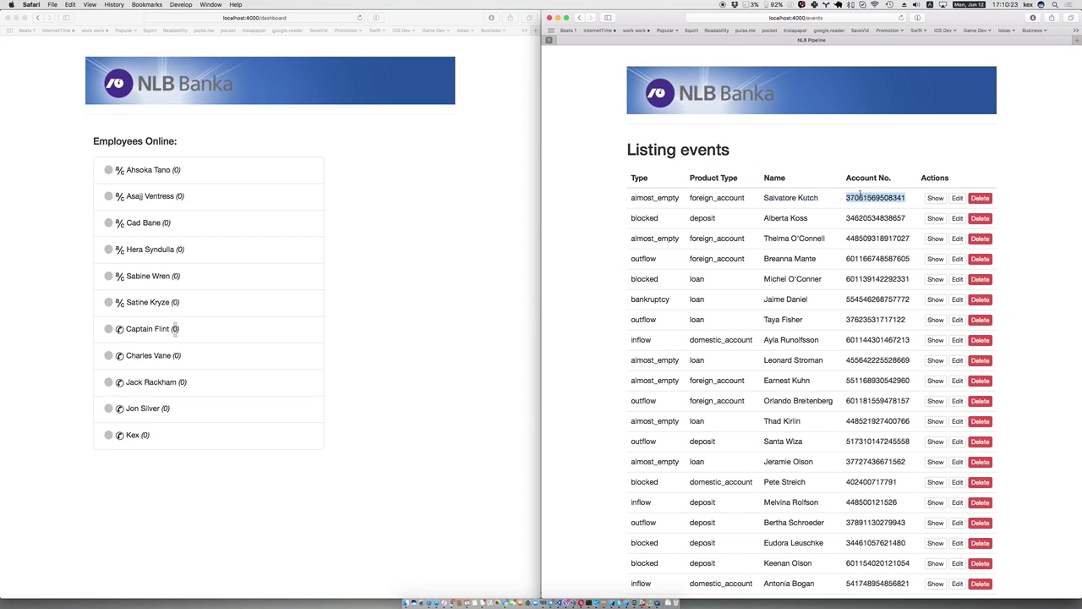
- Show the details of the first listed event and check which Risk Management employee it is assigned to
left_click(937, 201)
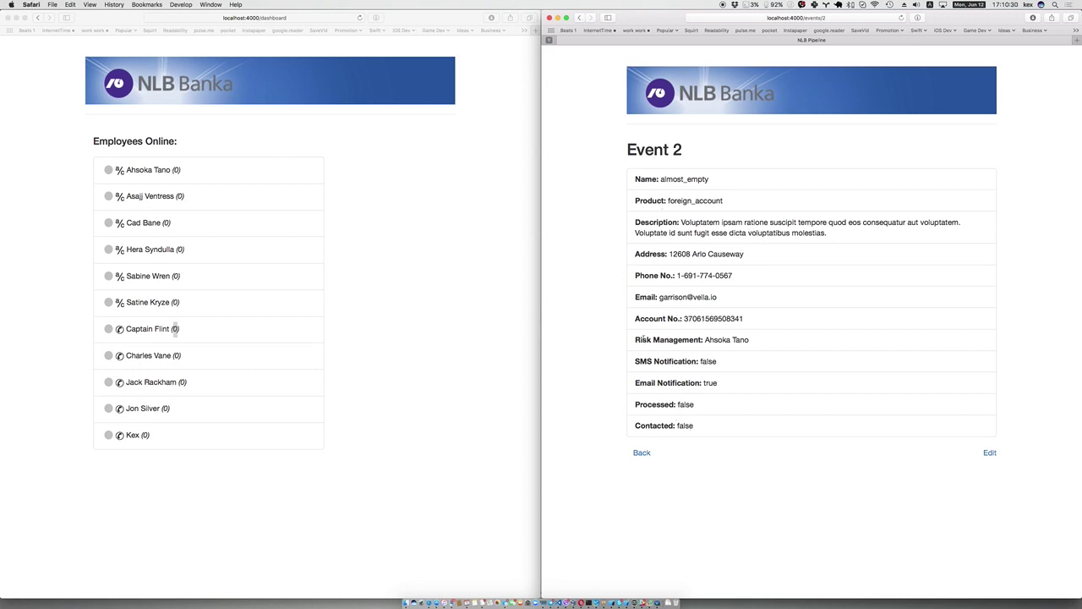
left_click_drag(635, 339, 703, 339)
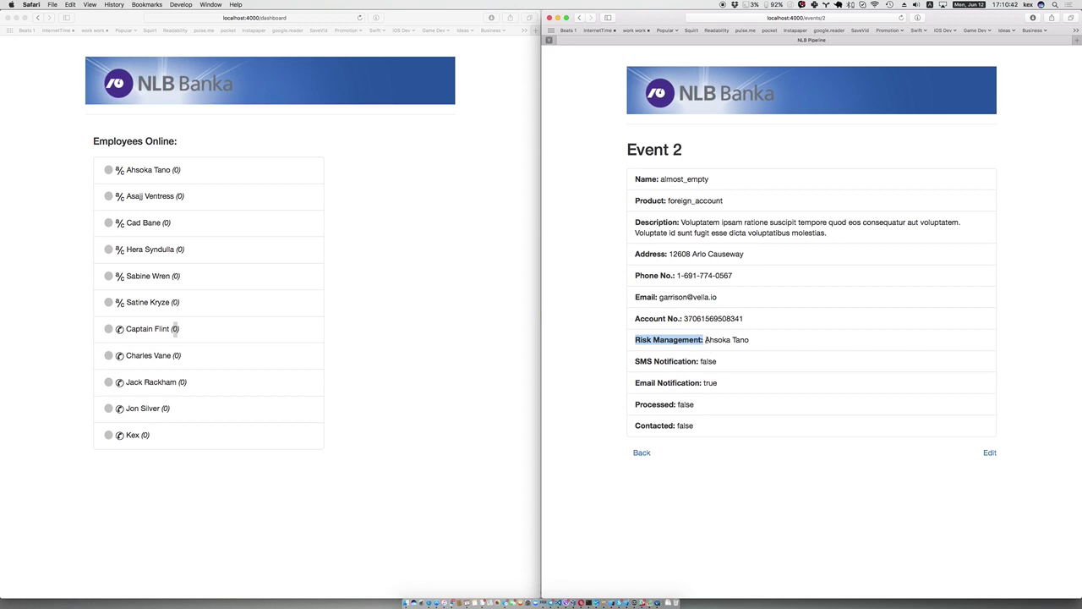
left_click_drag(703, 339, 766, 343)
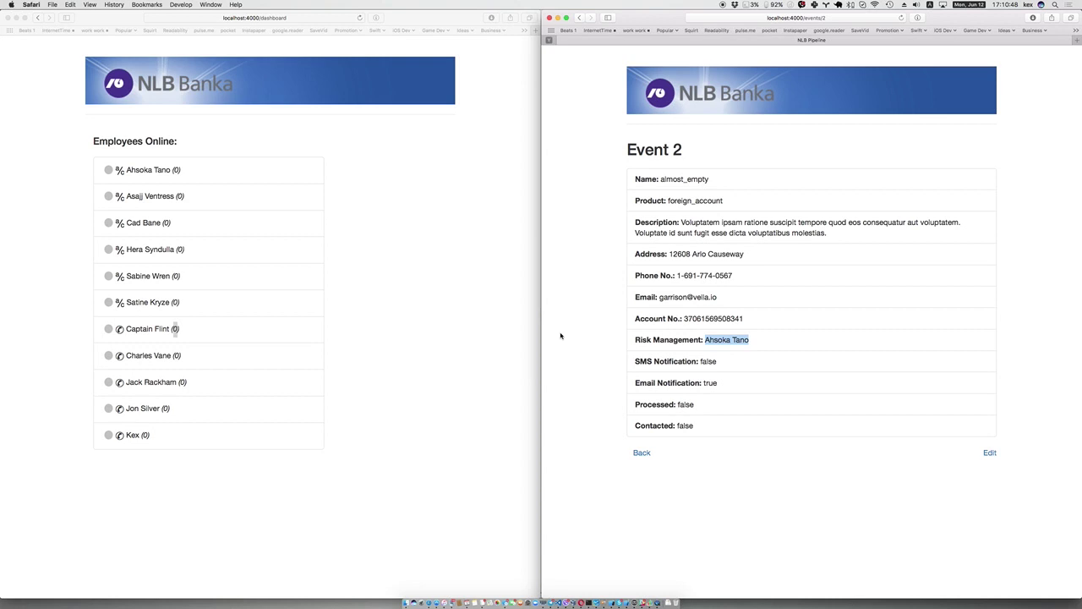
- Load localhost:4000 in a new tab of the dashboard's window and log in as the preselected Risk Management employee to view the event queue
left_click(431, 382)
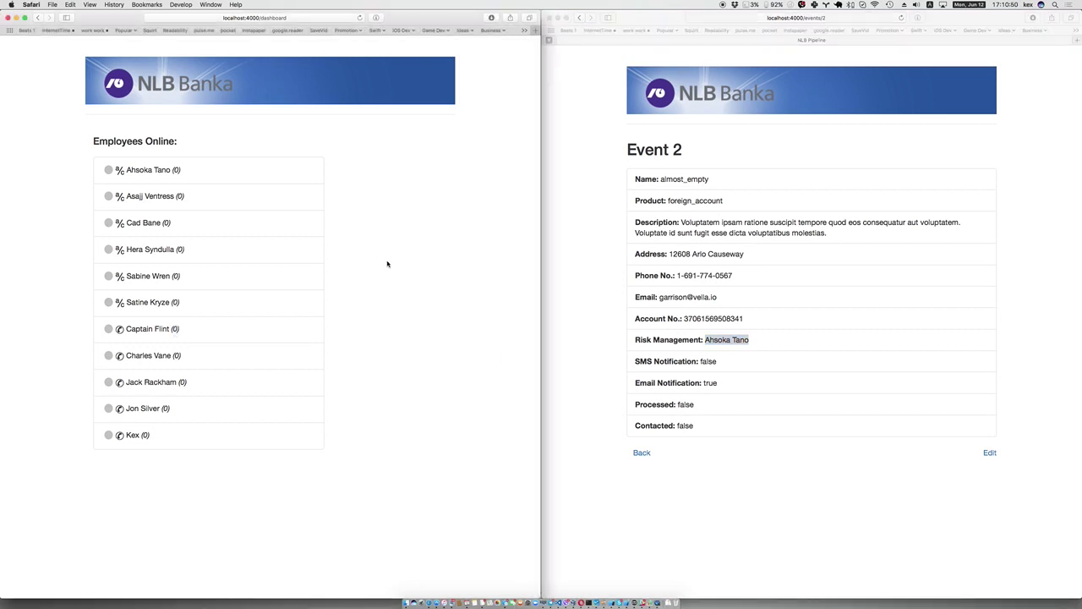
key("super+t")
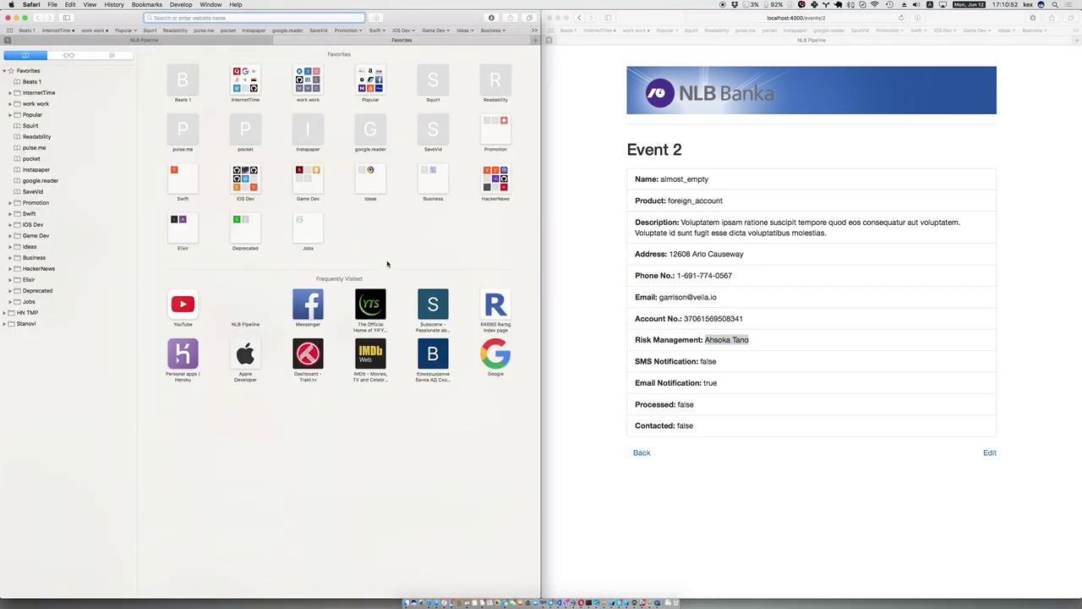
type("localhost:4000")
key("Return")
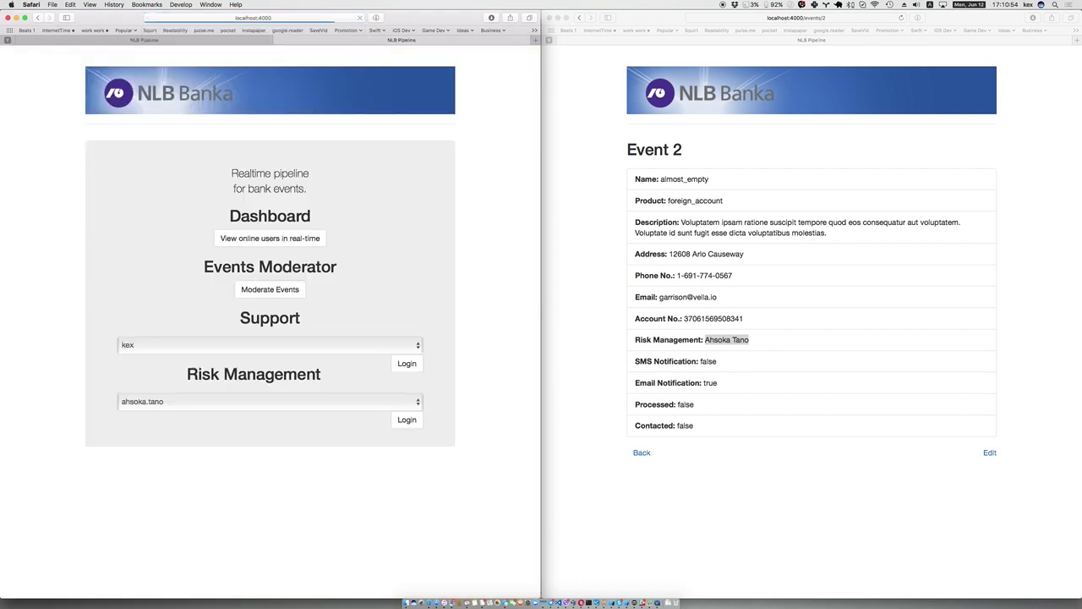
left_click(408, 420)
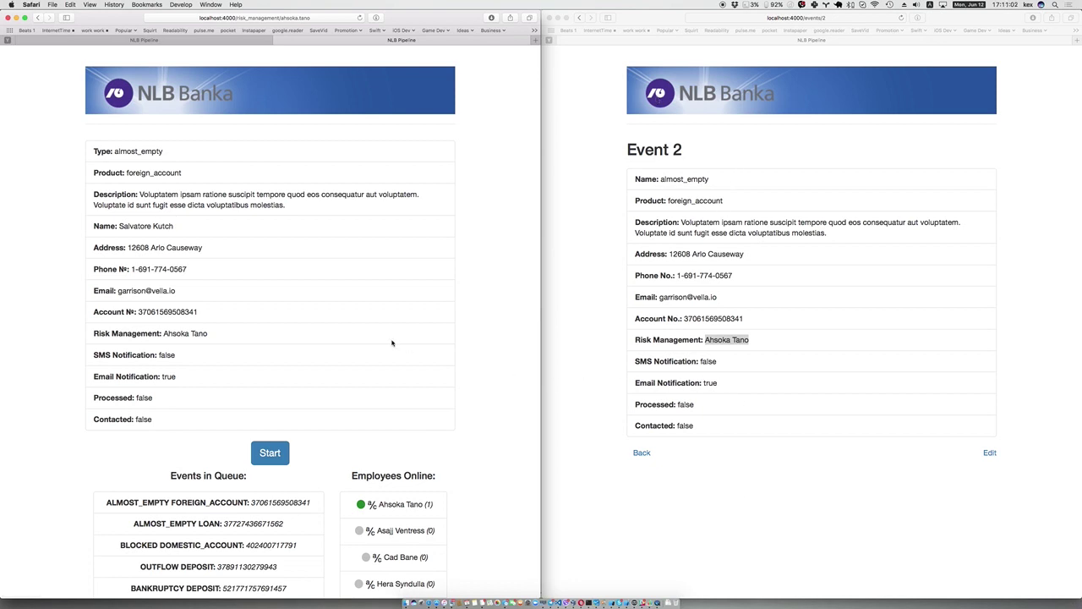
scroll(134, 541, "down", 3)
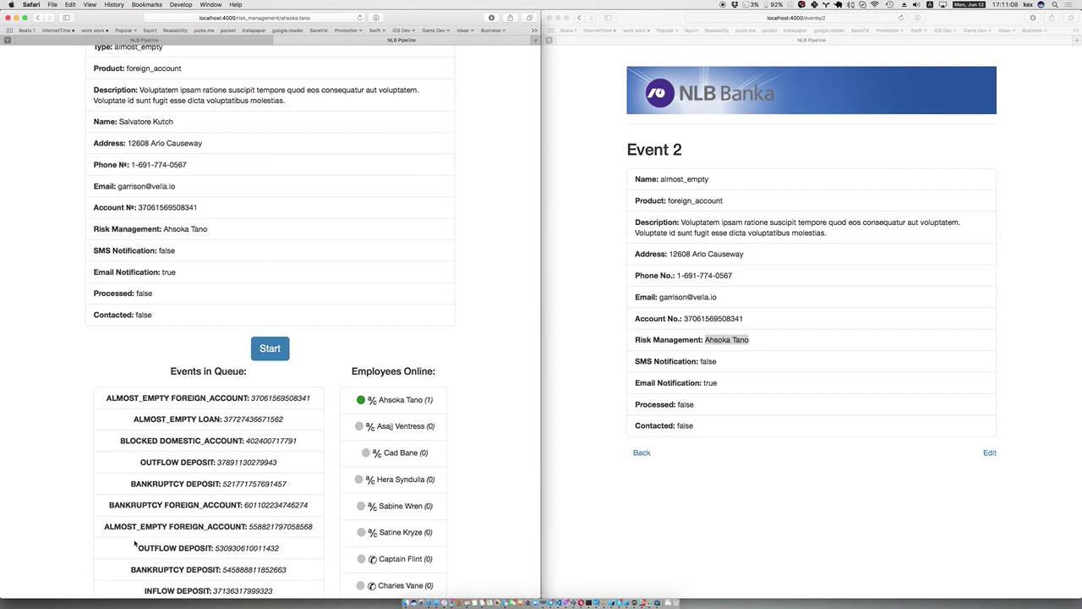
- Load localhost:4000 in a new tab of the event details window and log in as the second Risk Management employee to view that queue
left_click(611, 356)
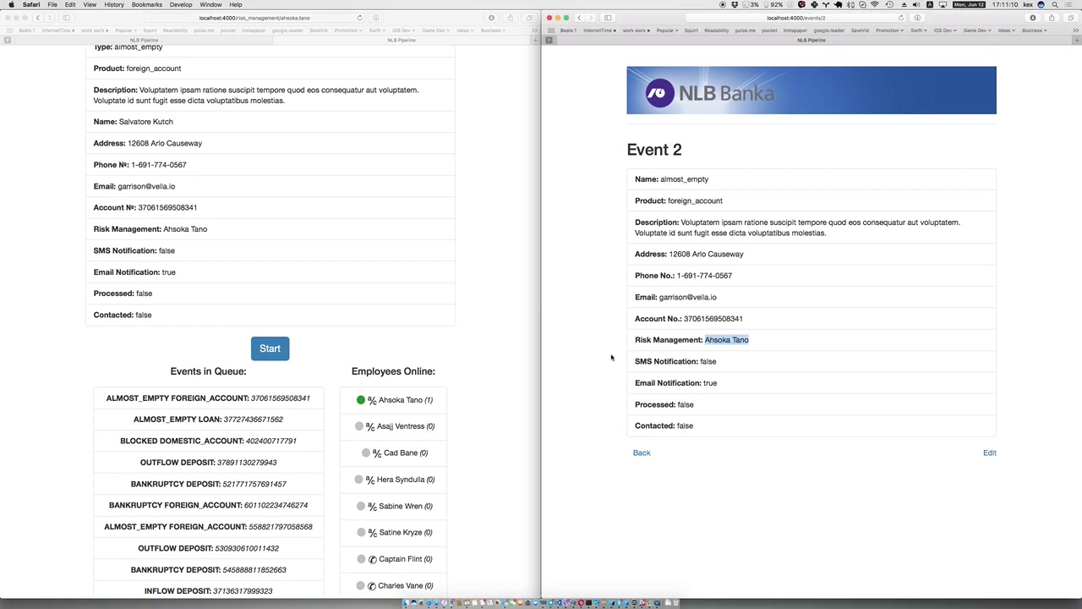
key("super+l")
type("localhost:4000")
key("Return")
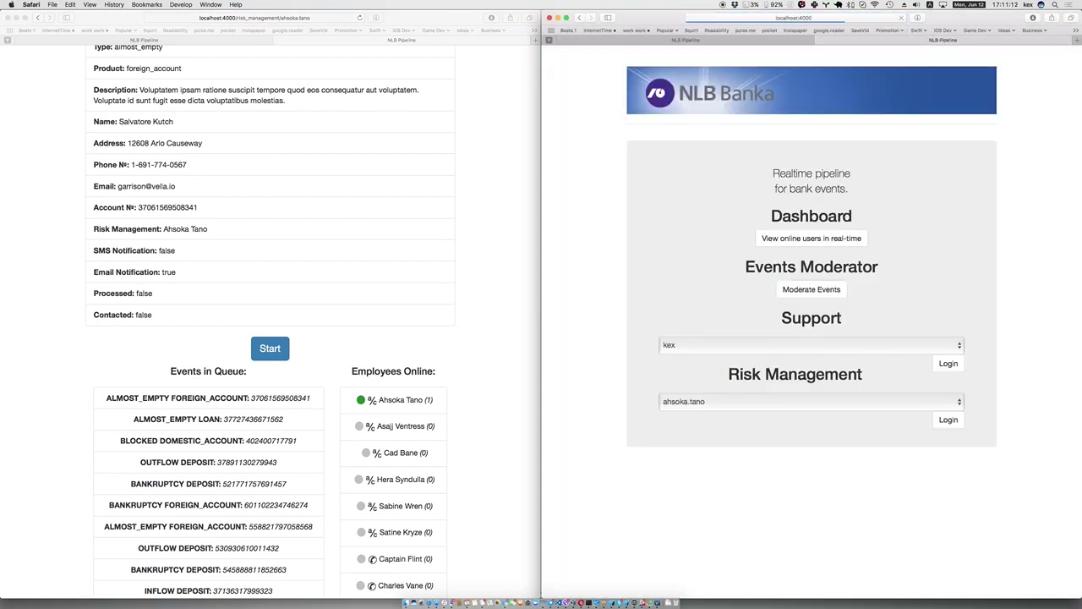
left_click(843, 401)
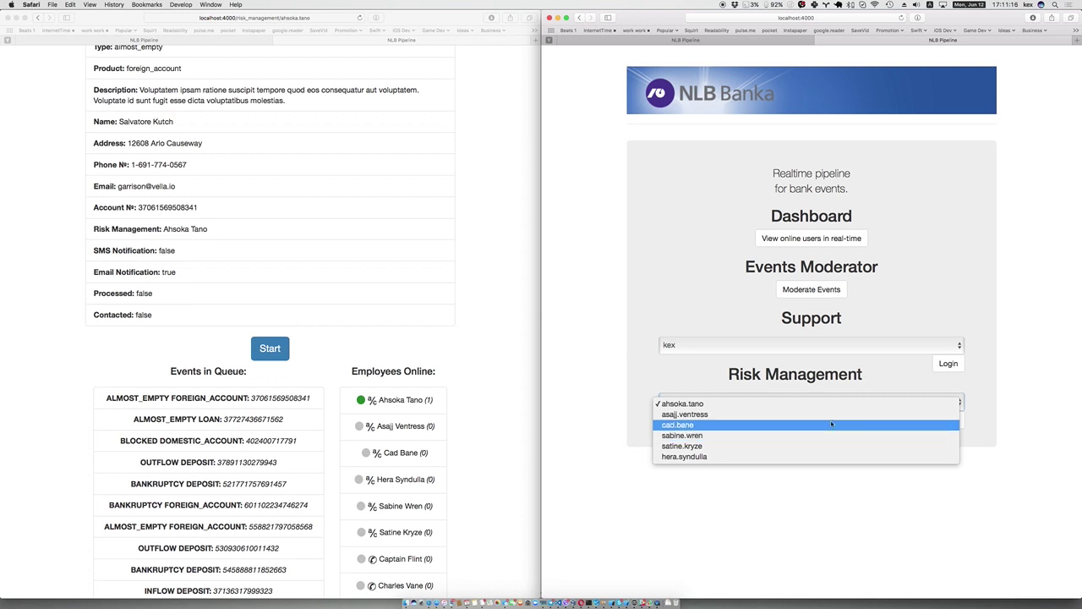
left_click(830, 414)
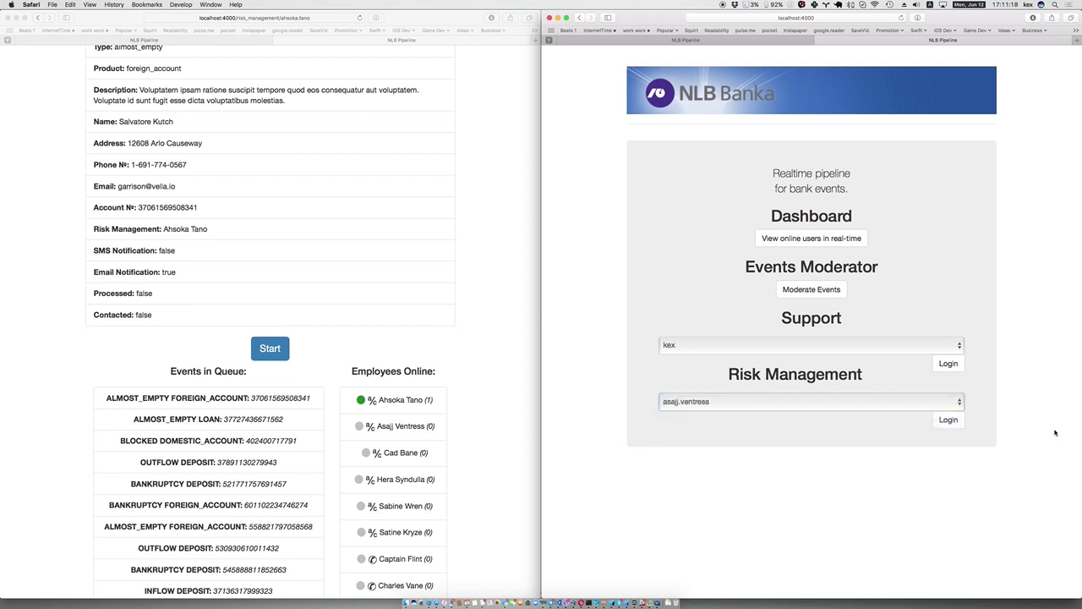
left_click(957, 422)
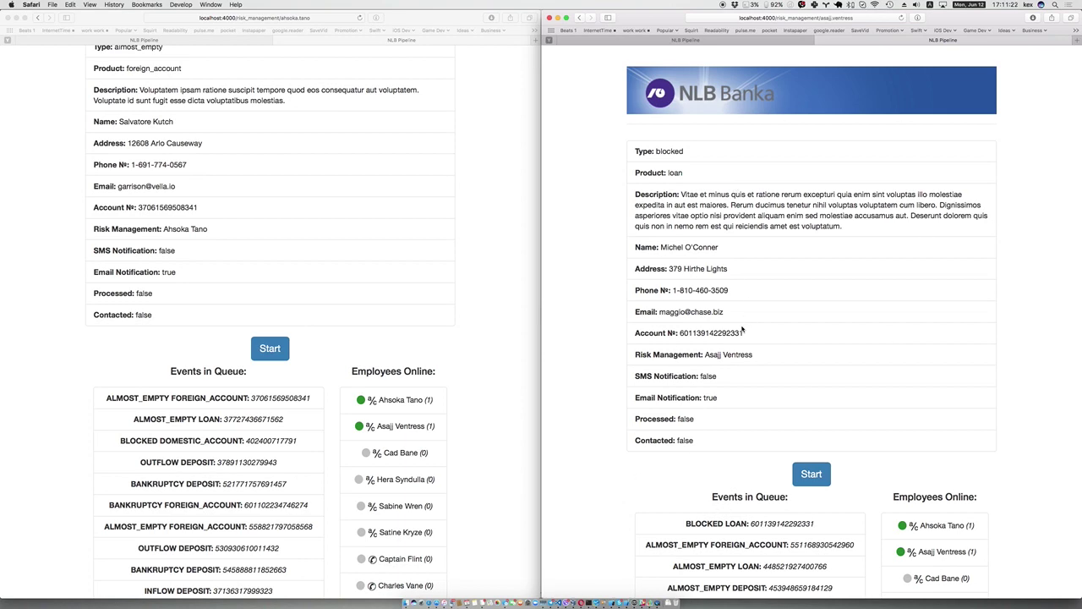
scroll(742, 330, "down", 3)
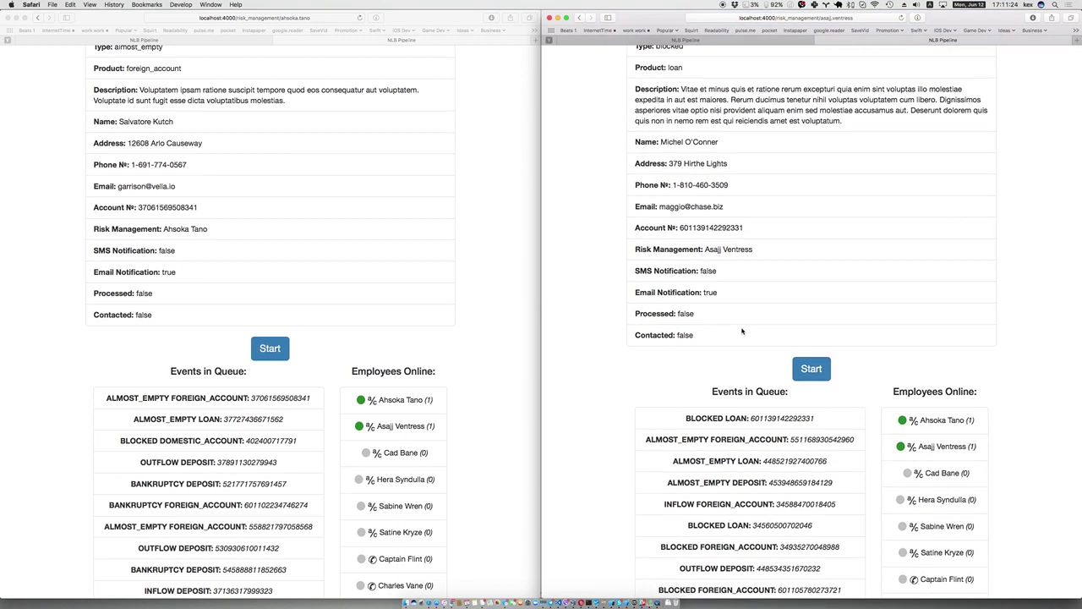
- Highlight the Risk Management assignment of the second employee's event, and load localhost:4000 in a new tab of that window
left_click_drag(675, 253, 852, 254)
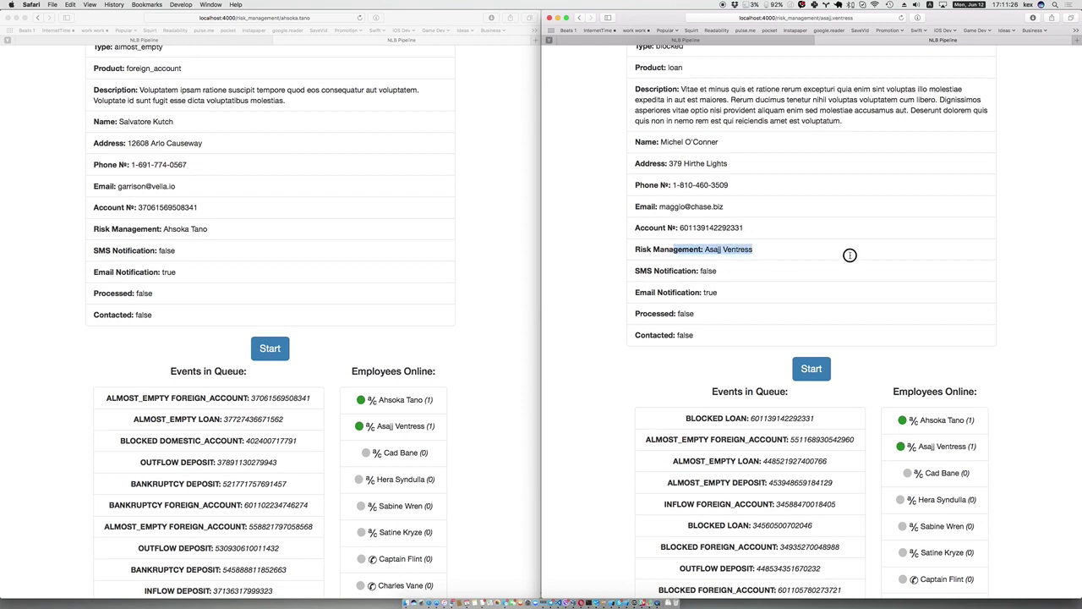
scroll(633, 321, "up", 3)
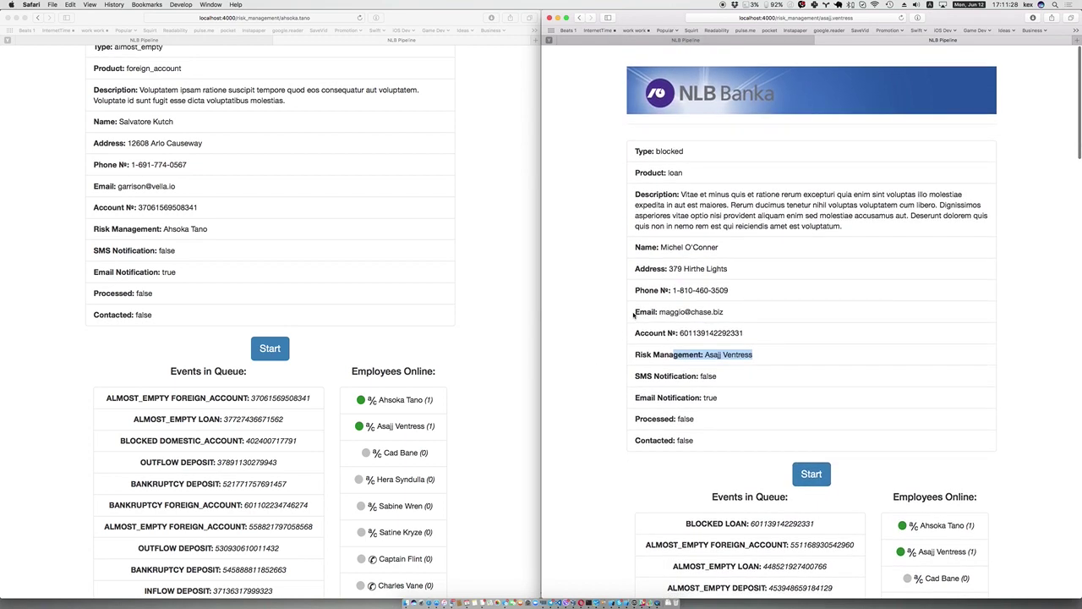
key("super+t")
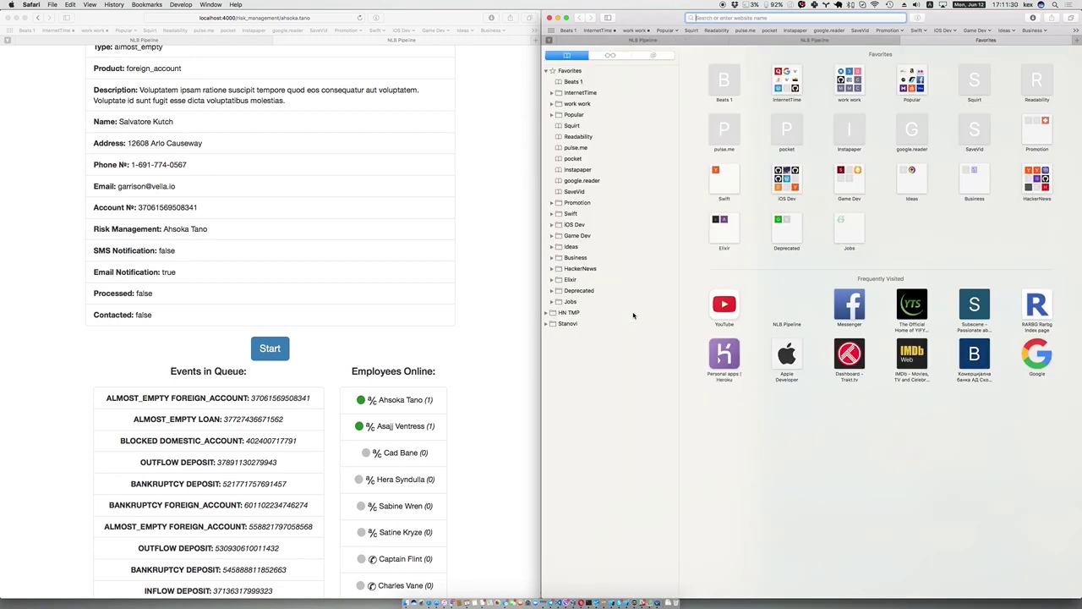
type("localhost:4000")
key("Return")
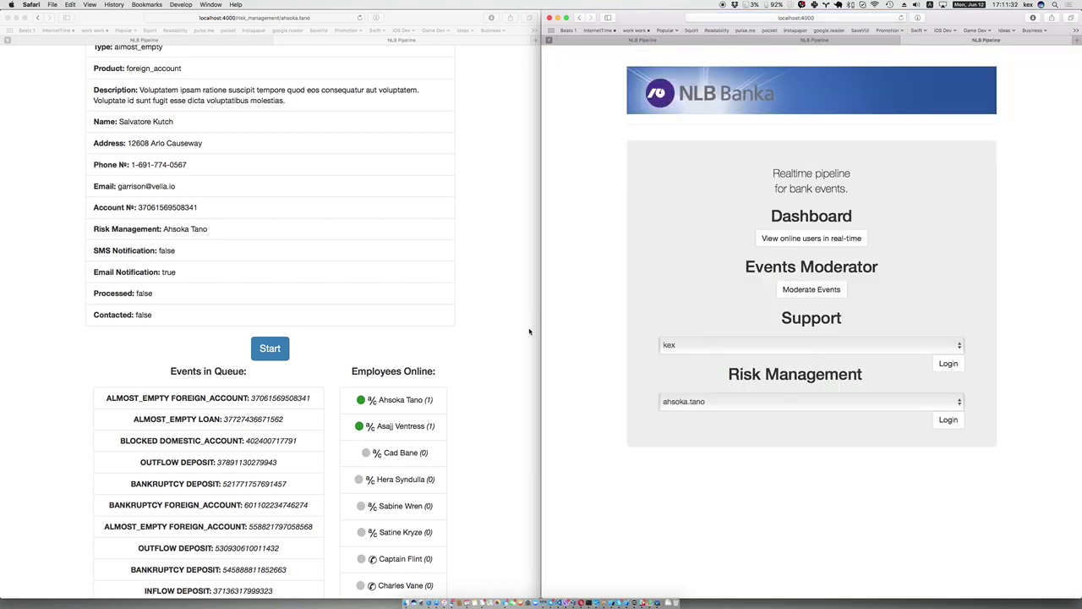
- Load localhost:4000 in a new tab of the first Risk Management employee's window and log in as the preselected Support employee
left_click(511, 306)
key("super+t")
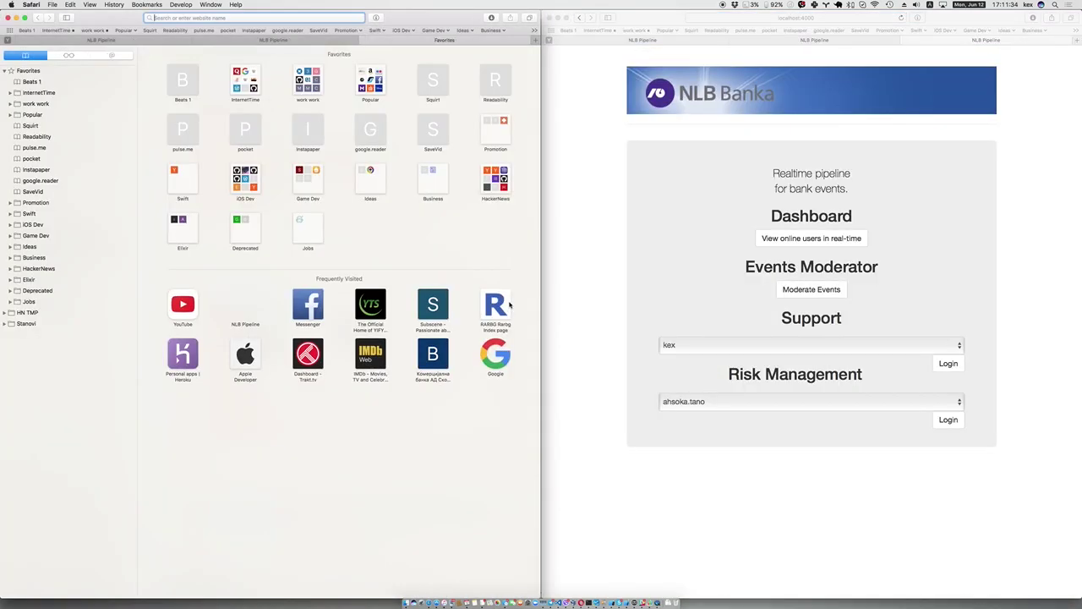
type("loc")
key("Return")
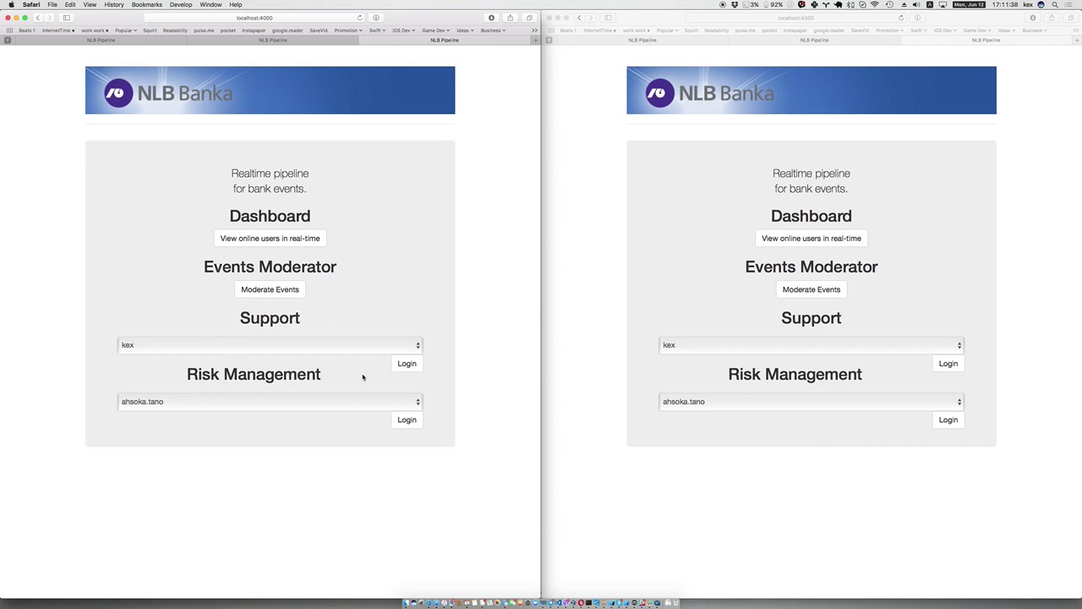
left_click(407, 363)
- Log in as the fourth listed Support employee in the other window to view the same event queue
left_click(957, 347)
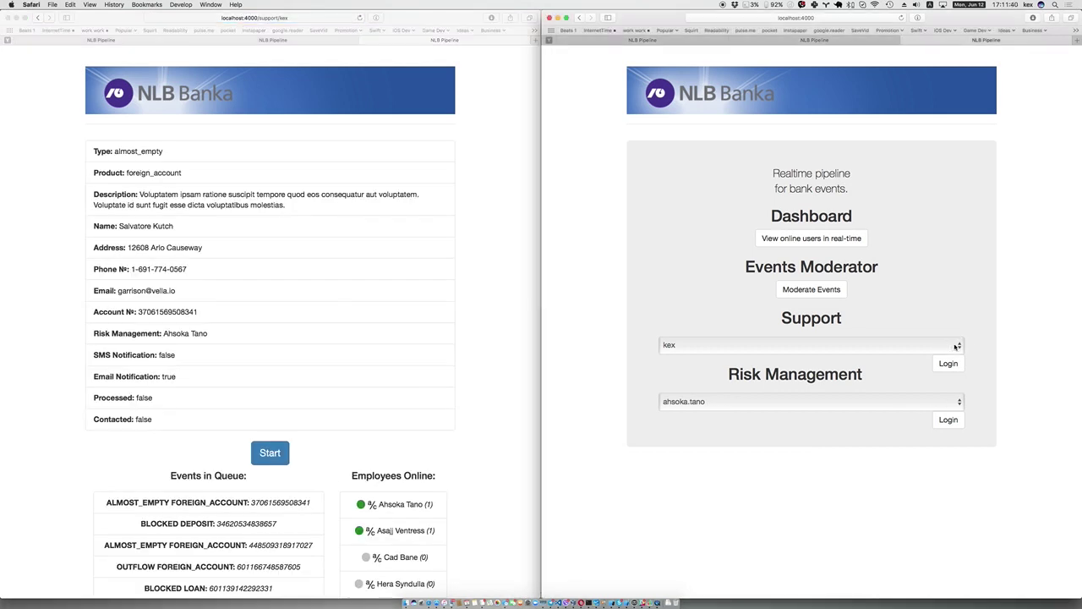
left_click(937, 351)
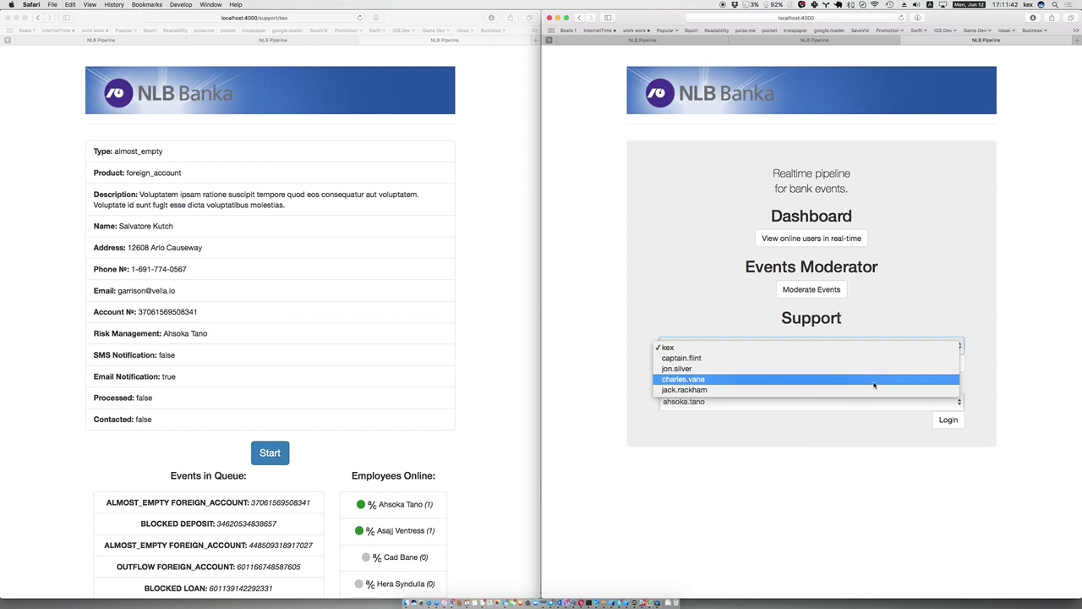
left_click(874, 382)
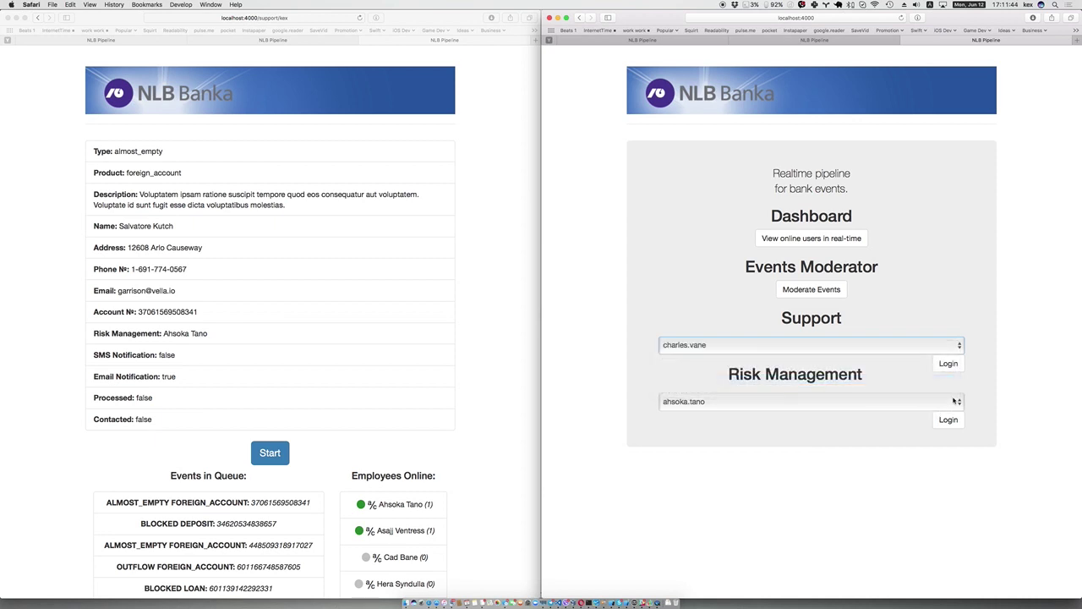
left_click(949, 364)
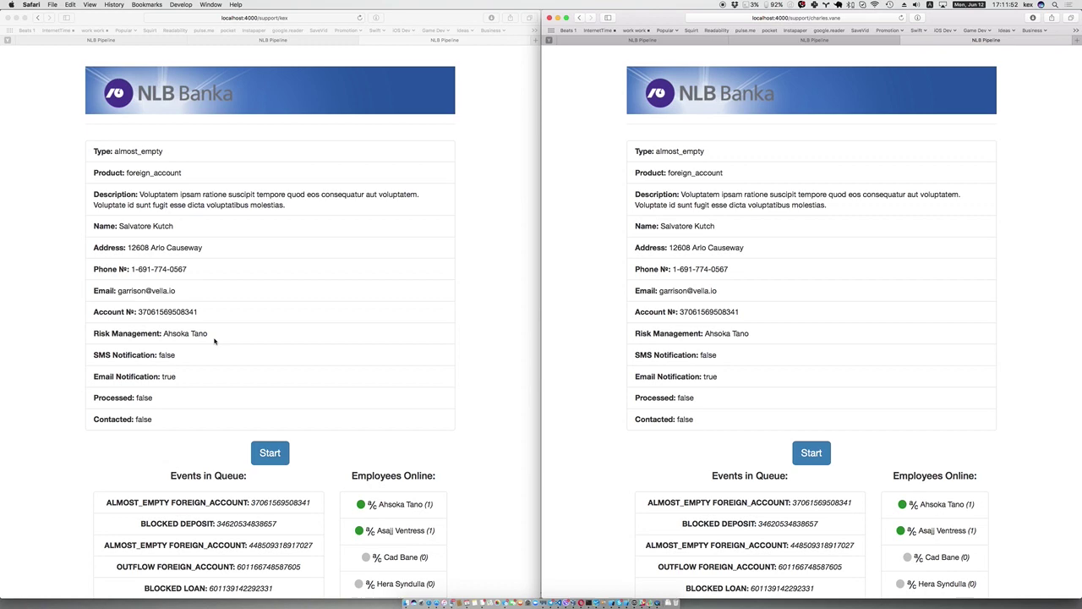
- Examine the events queue and the online status of the employees on the first Support employee's page
scroll(214, 341, "down", 3)
scroll(214, 341, "up", 3)
scroll(433, 459, "down", 8)
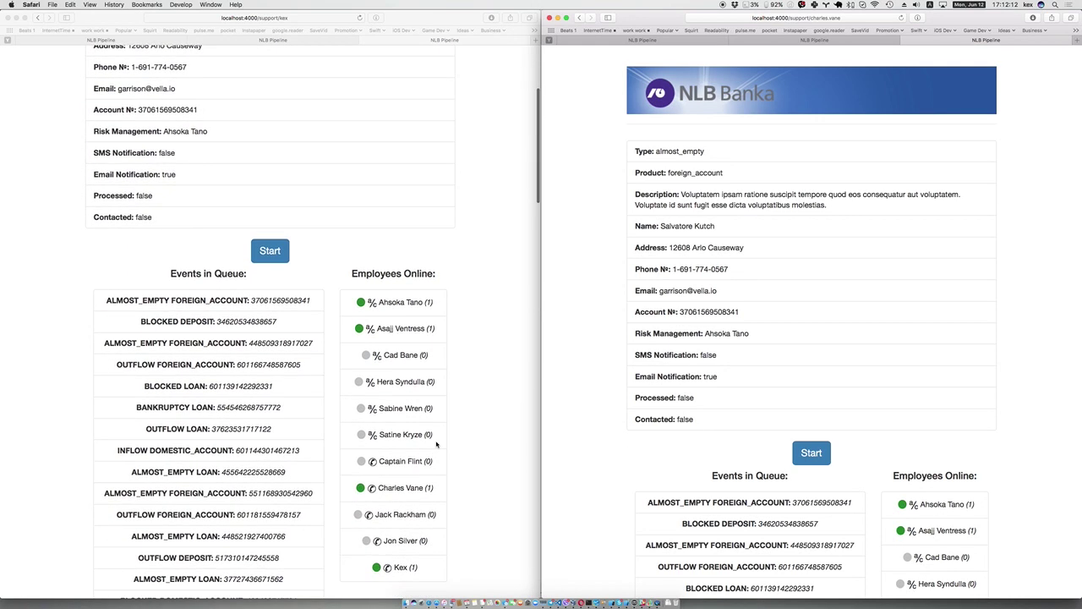
scroll(435, 411, "up", 3)
scroll(423, 412, "down", 3)
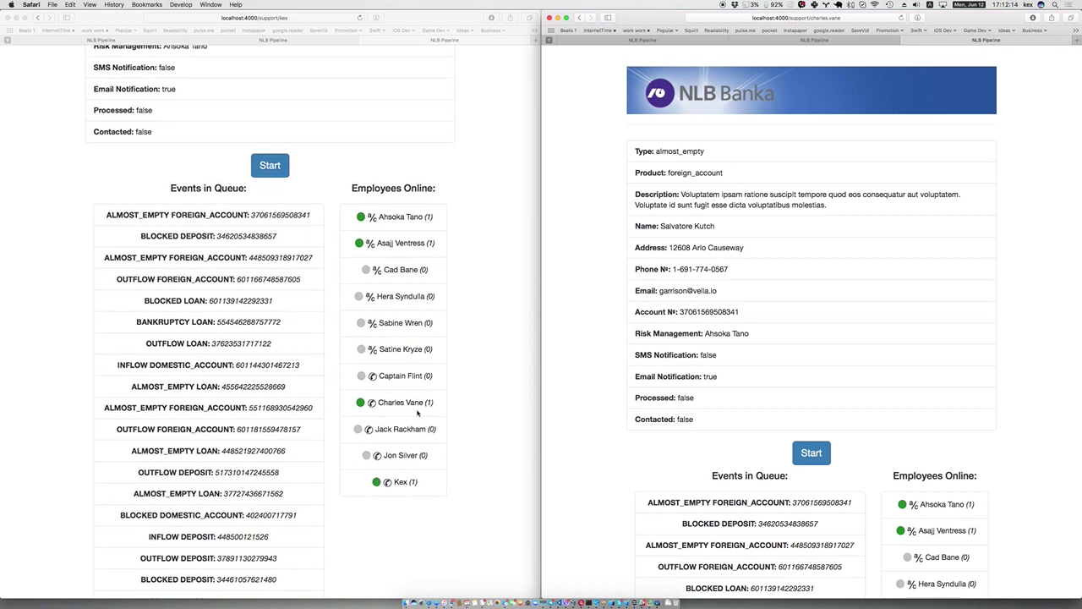
scroll(362, 215, "up", 2)
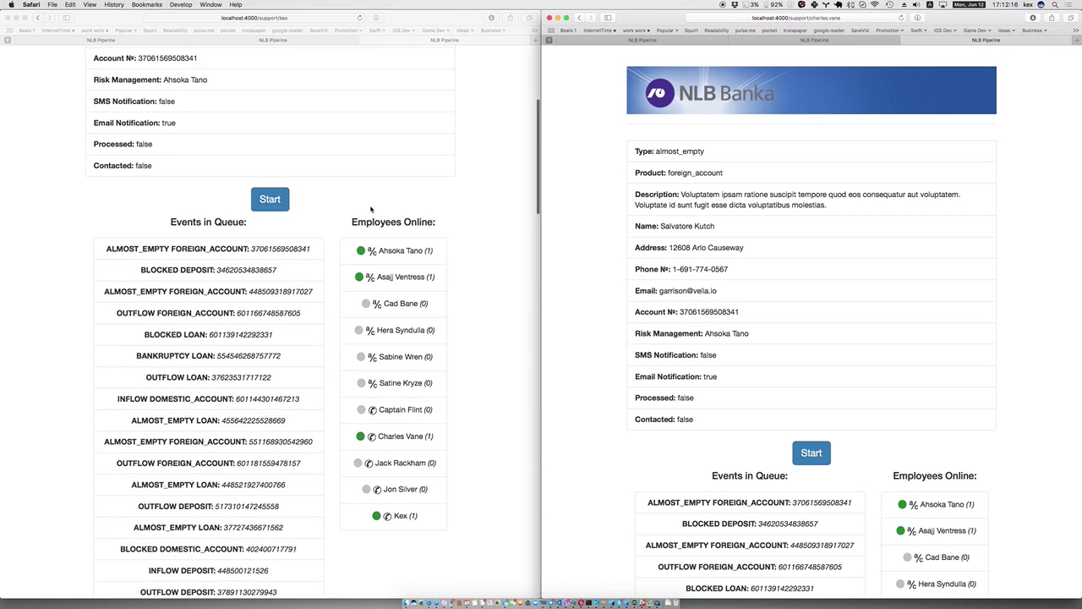
- Load the first Support employee's page in a second tab, check that employee's connection count in the other window, and close the extra tab
left_click(260, 17)
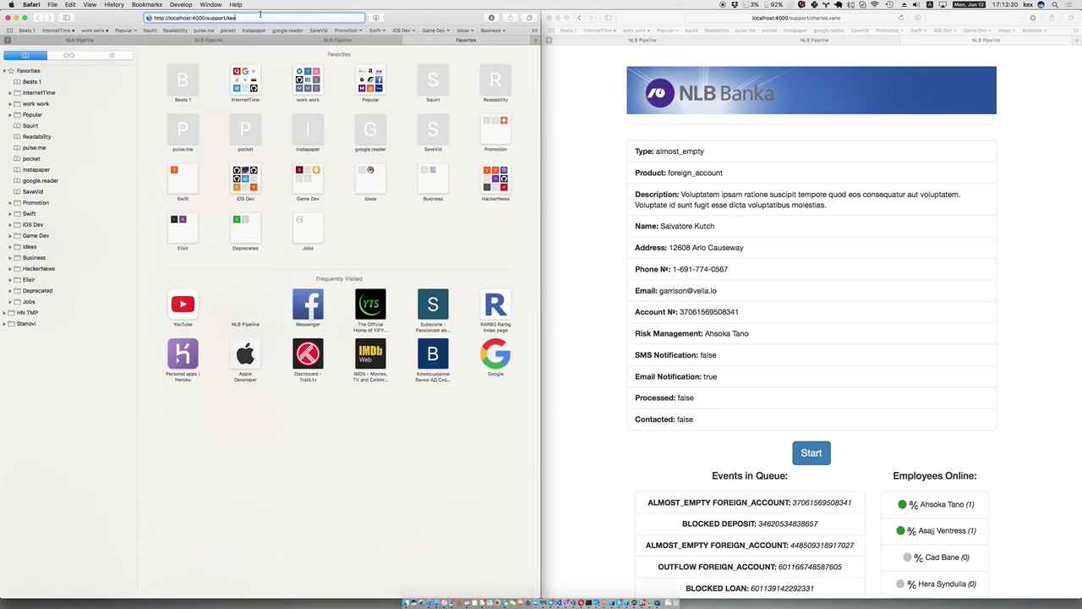
key("Return")
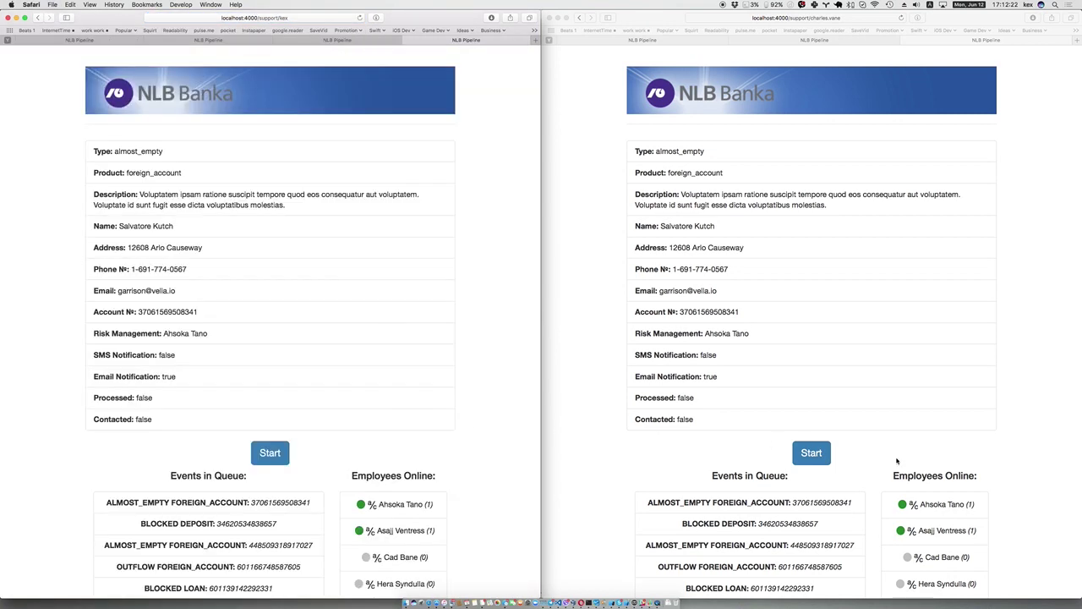
scroll(896, 461, "down", 5)
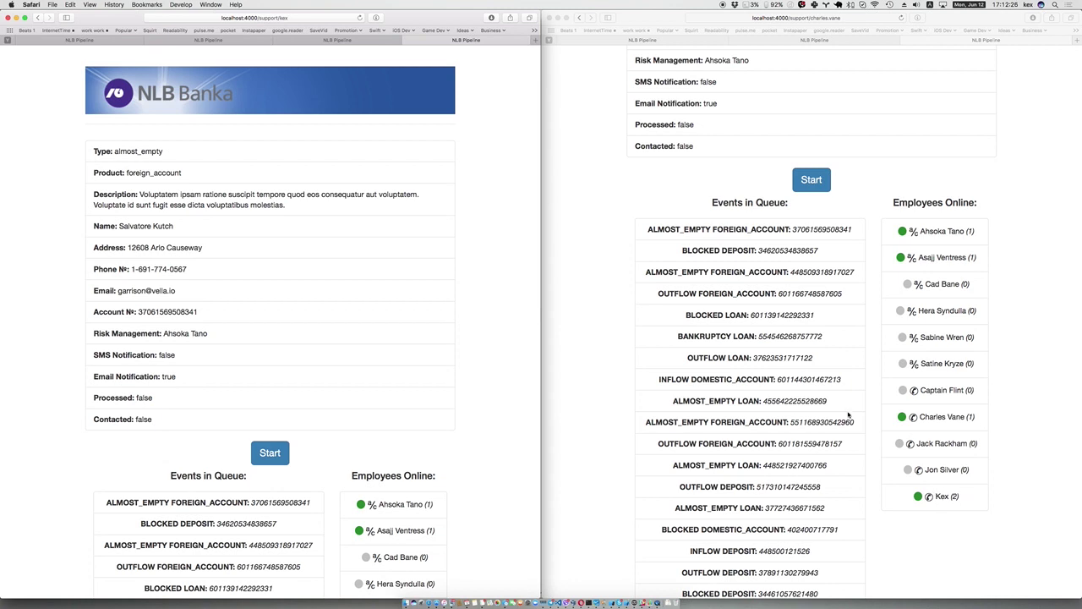
scroll(481, 251, "up", 2)
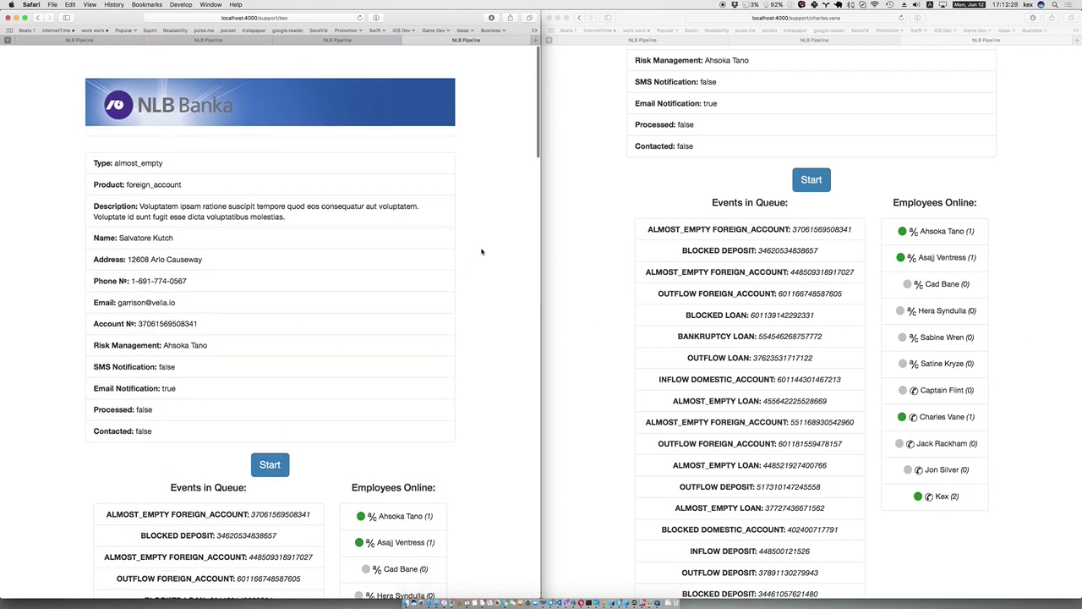
scroll(473, 281, "down", 5)
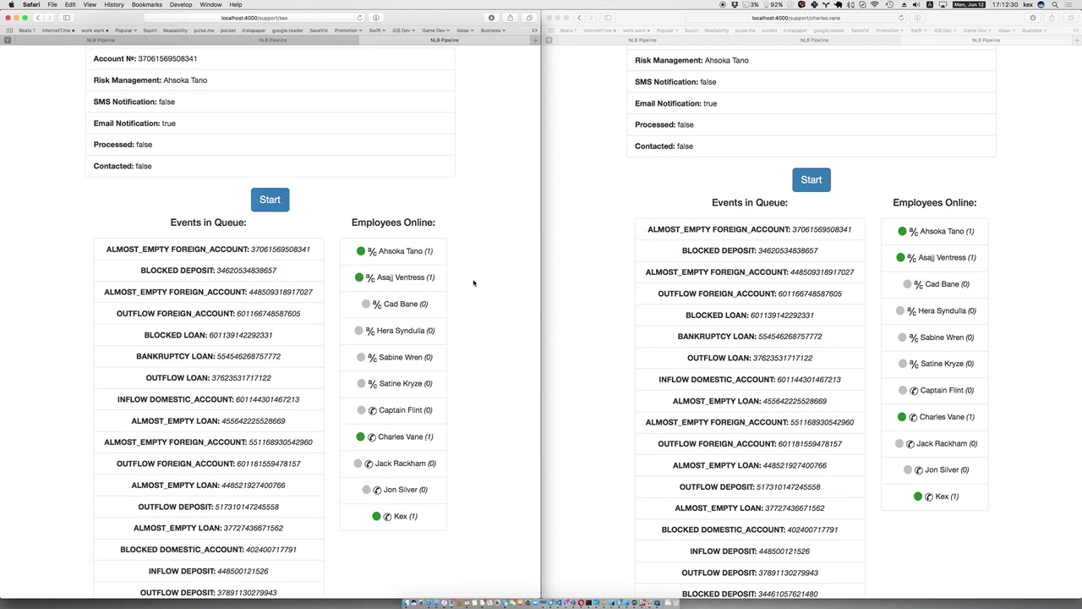
- Start handling the first queued event as the first Support employee and check the event shown to the other Support employee
scroll(474, 282, "up", 5)
scroll(599, 244, "up", 5)
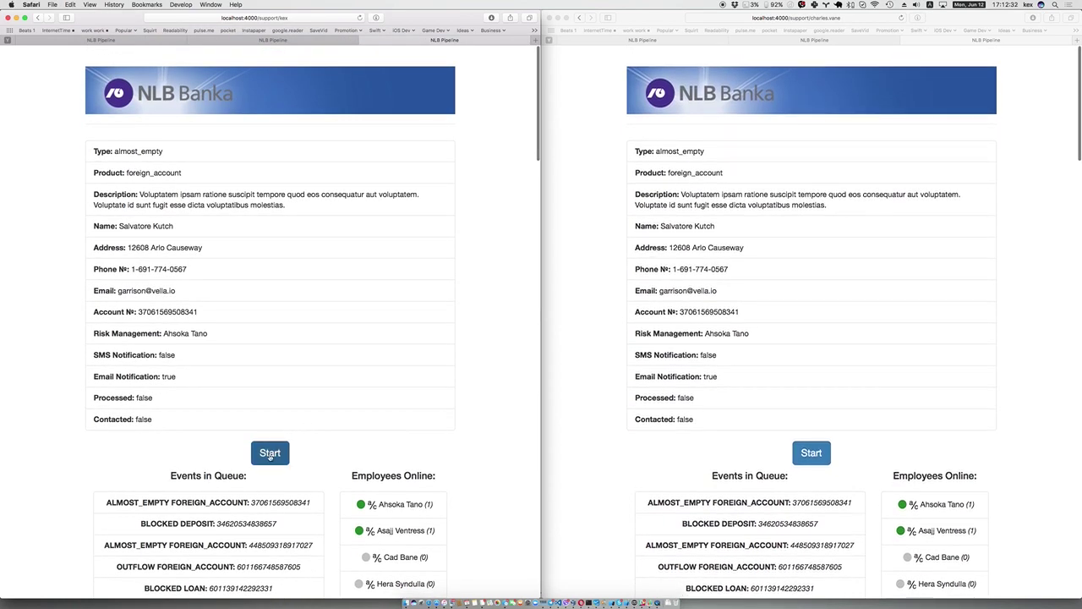
left_click(269, 454)
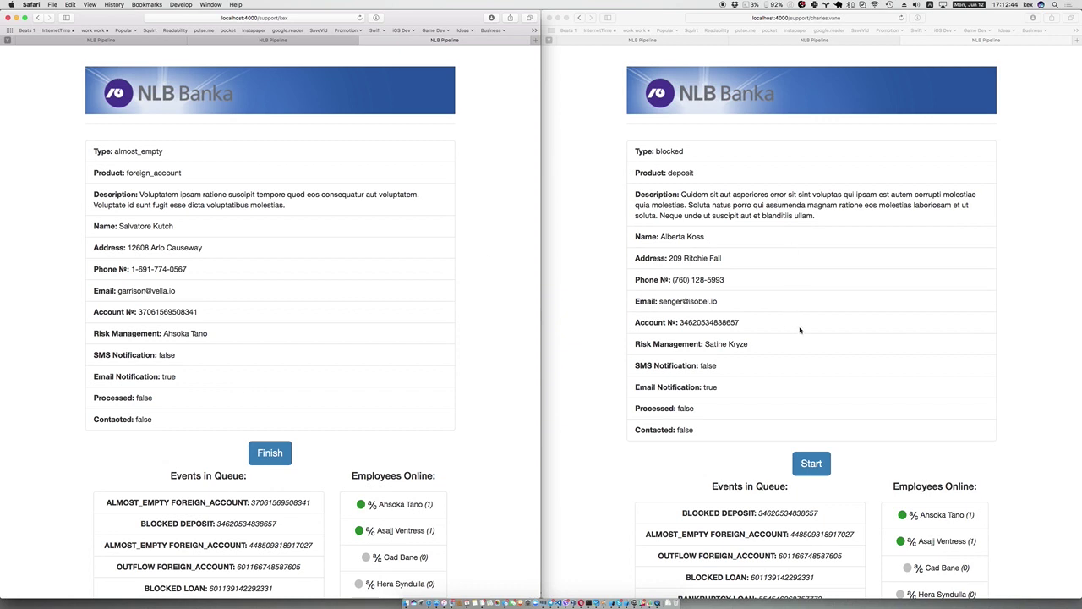
scroll(800, 331, "down", 2)
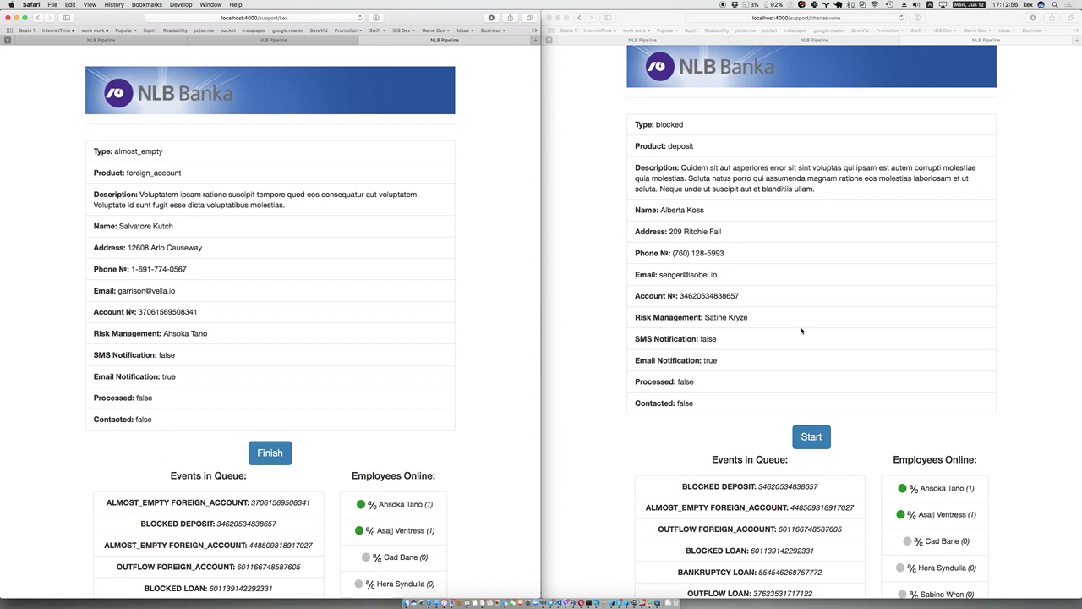
scroll(799, 312, "down", 3)
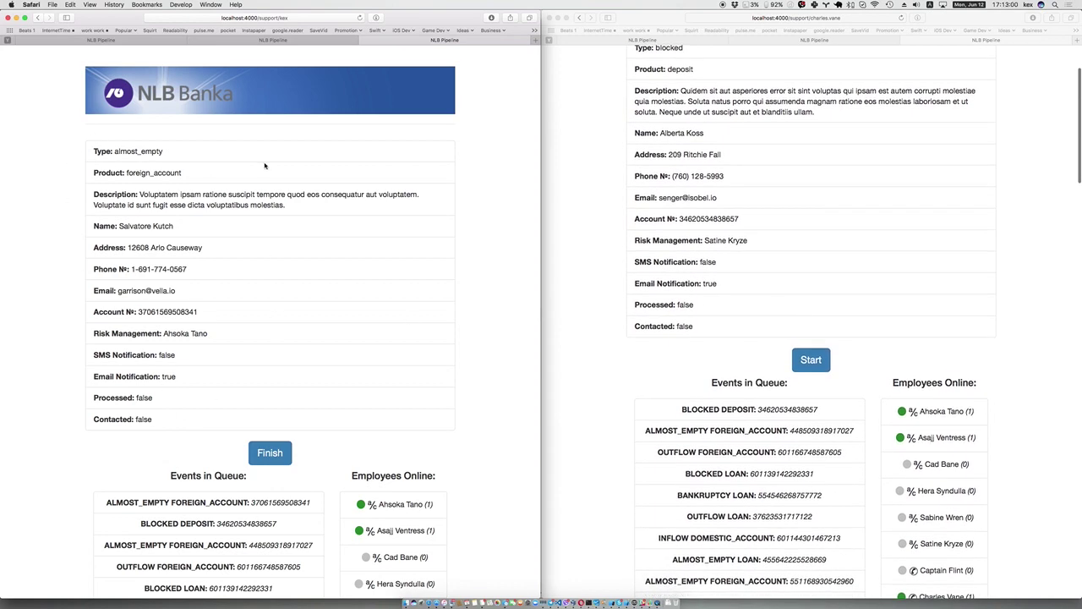
- Load a copy of the first Support employee's page in a new tab to compare the started event across both tabs
left_click(227, 18)
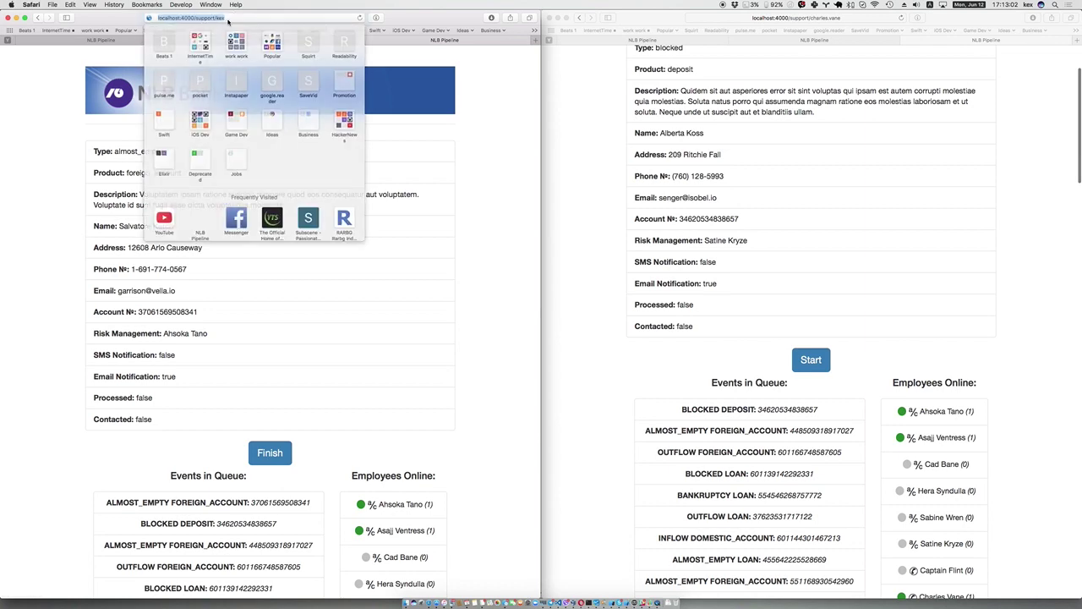
key("super+c")
key("super+t")
key("super+v")
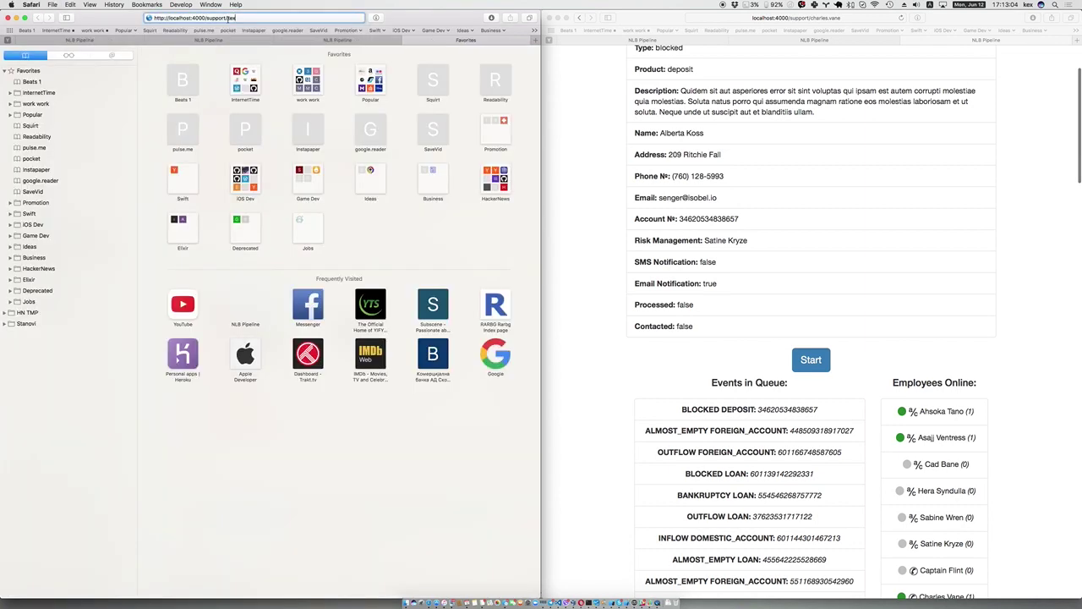
key("Return")
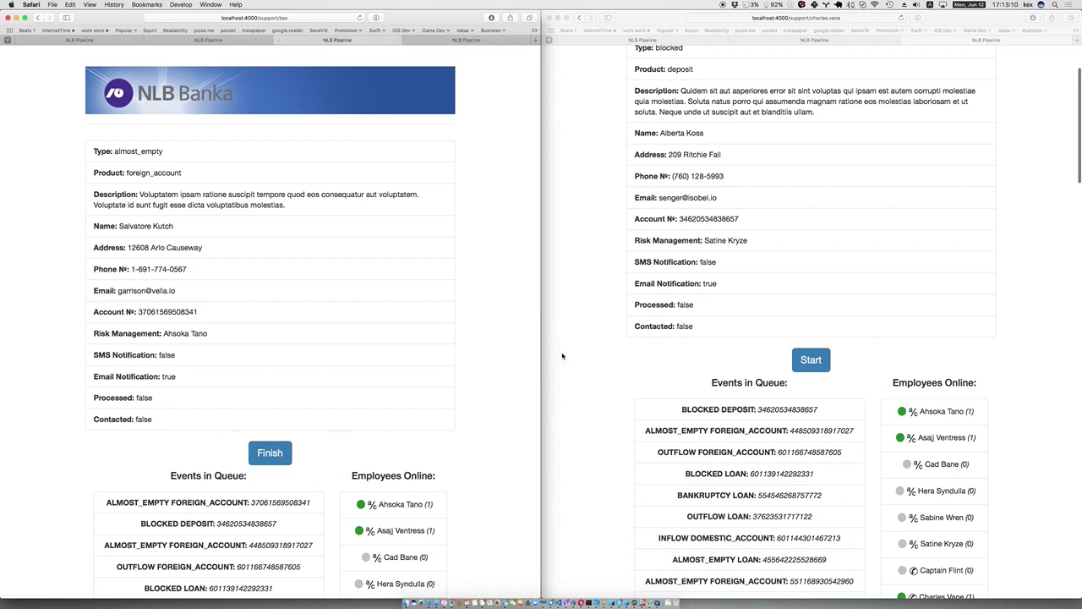
- Load localhost:4000 in a new tab of the second Support employee's window and log in as the preselected Support employee
left_click(620, 388)
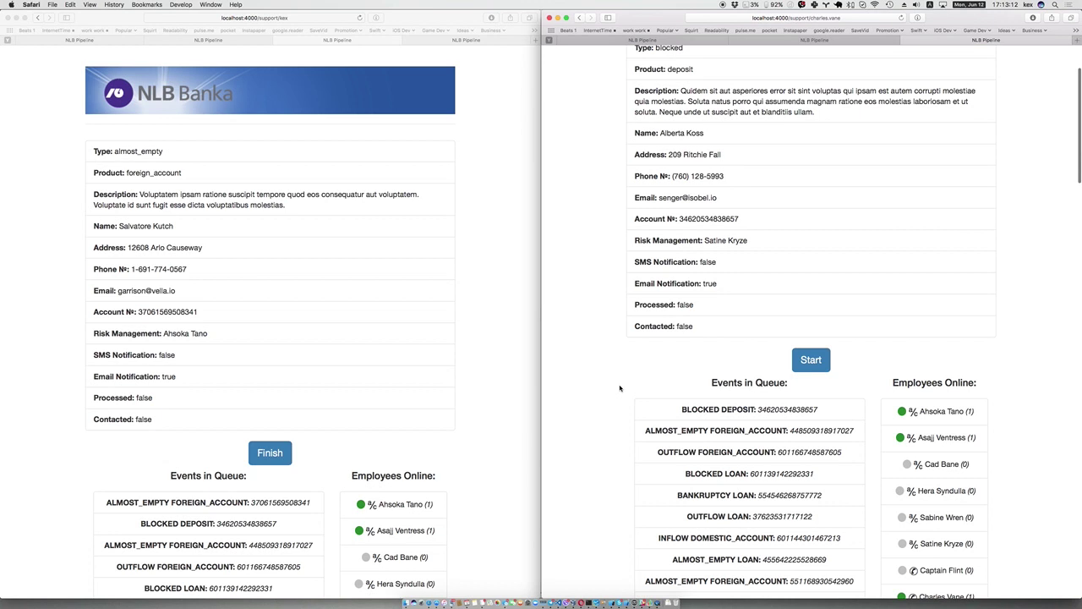
key("super+t")
type("localhost:4000")
key("Return")
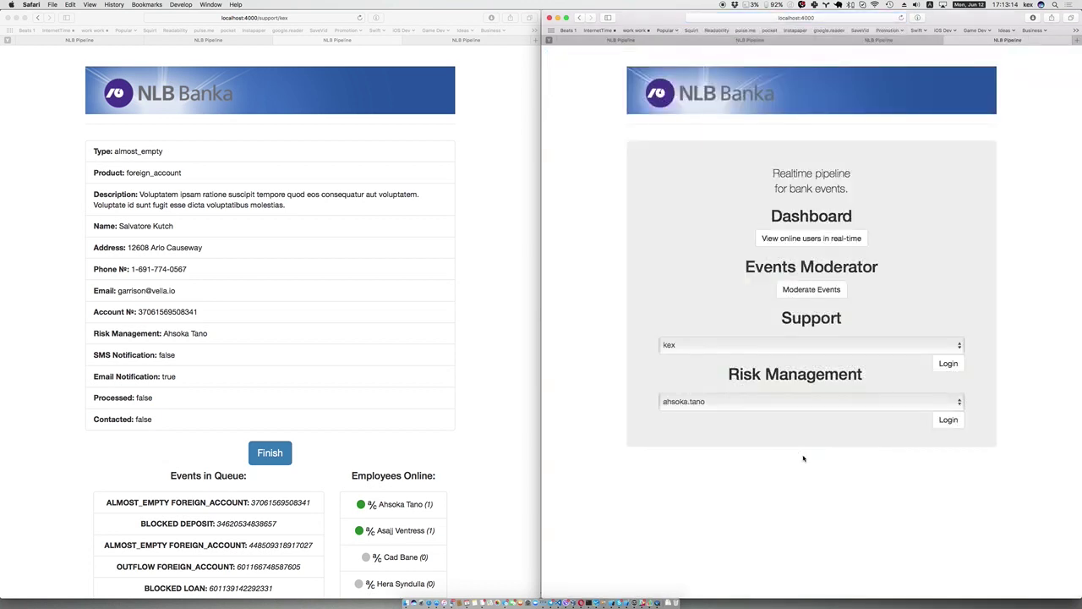
left_click(948, 364)
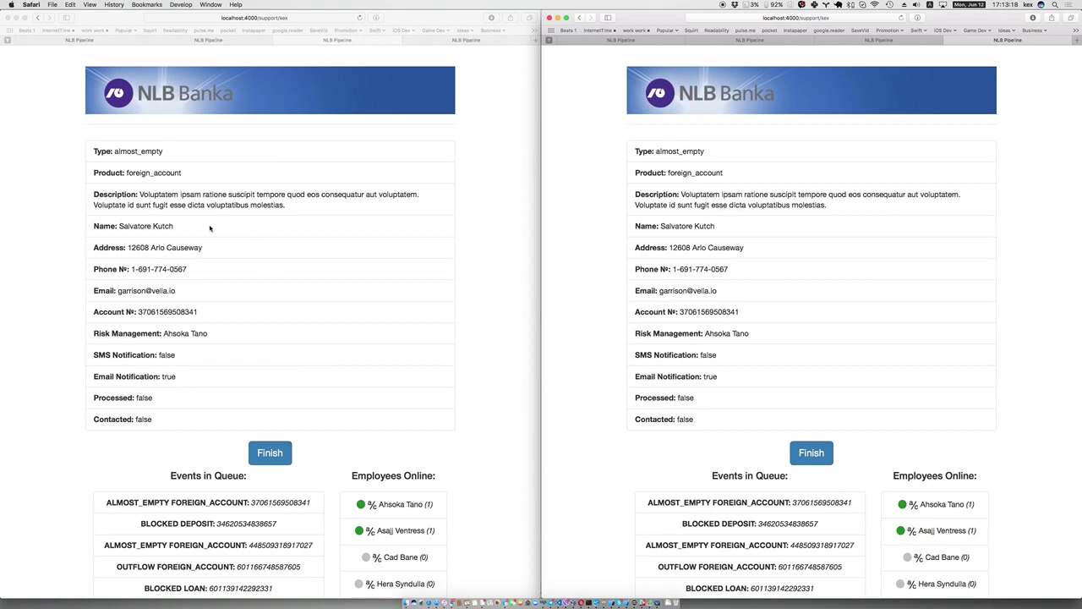
- View the busy Support employee's current task in a separate tab from the online employees list, and return to the support page
scroll(508, 362, "down", 5)
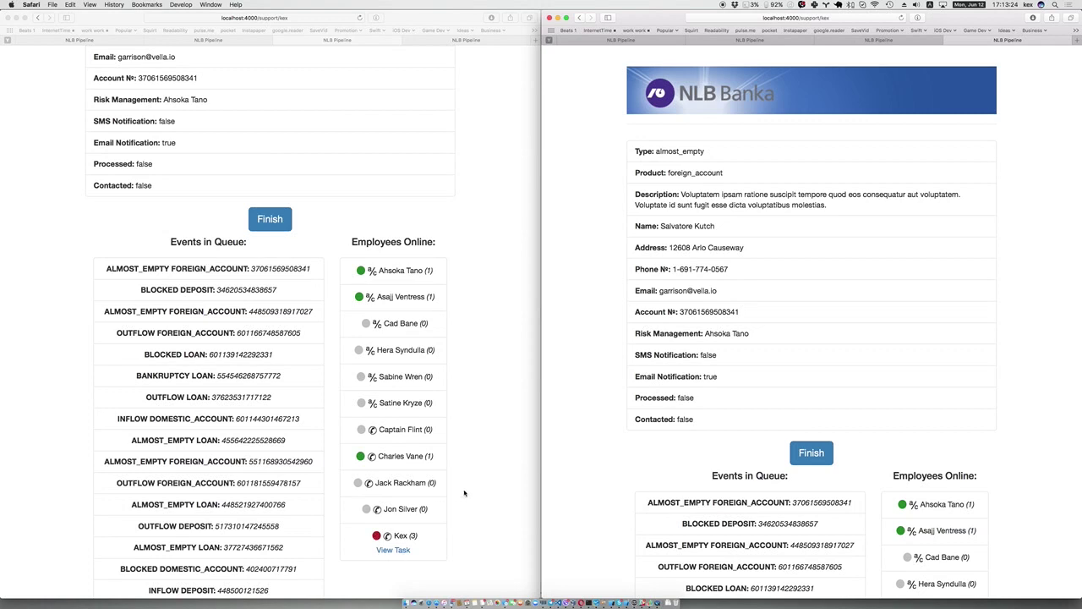
left_click(401, 550)
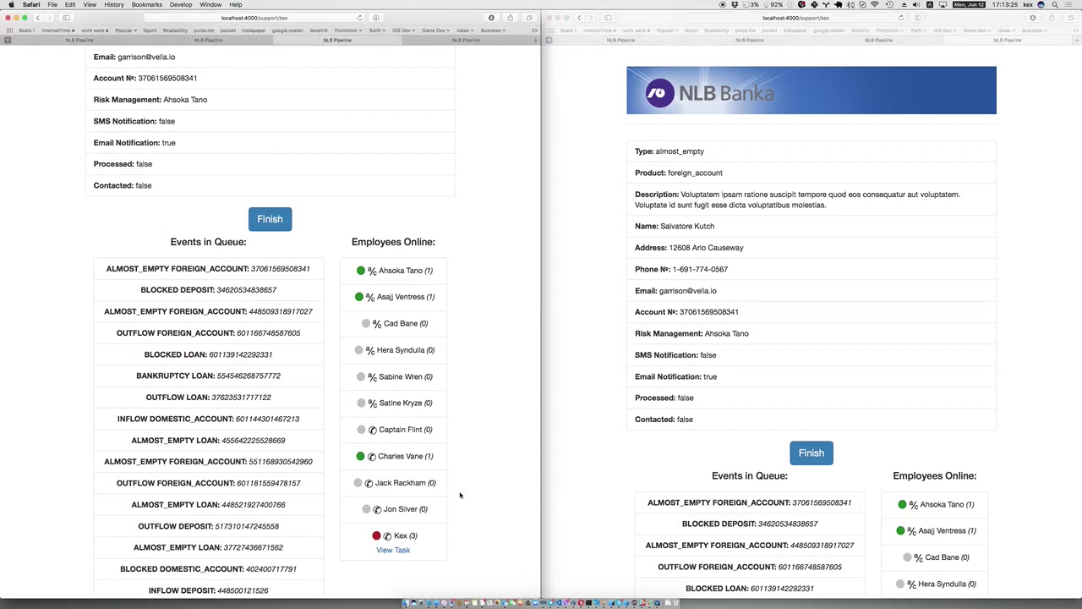
left_click(397, 554, "super")
left_click(376, 41)
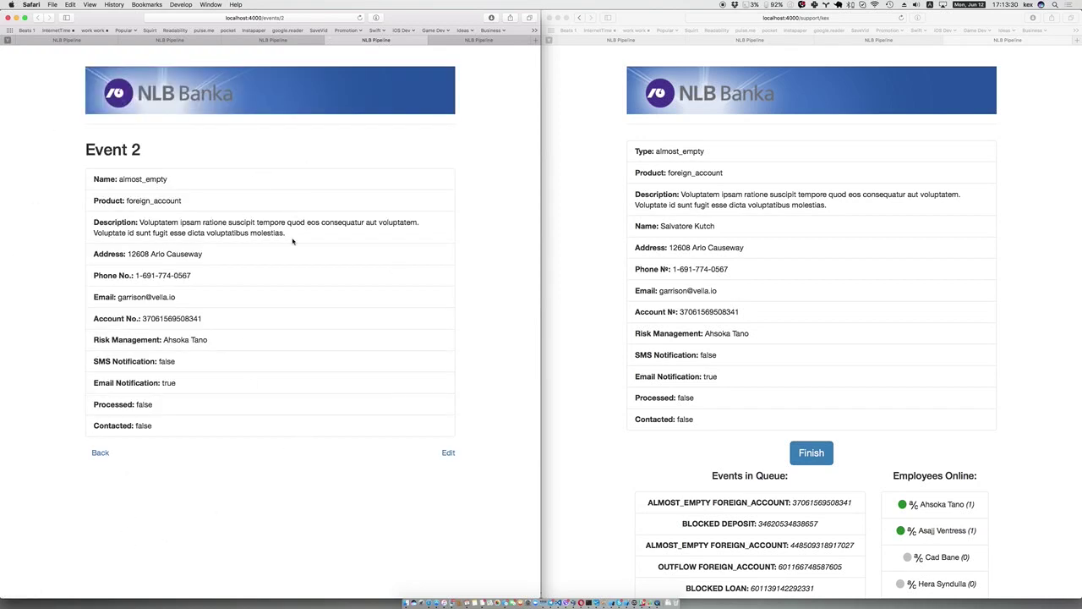
left_click(331, 41)
- Load localhost:4000 in a new tab of the other window and show the real-time dashboard of online users beside the support page
left_click(991, 230)
key("super+t")
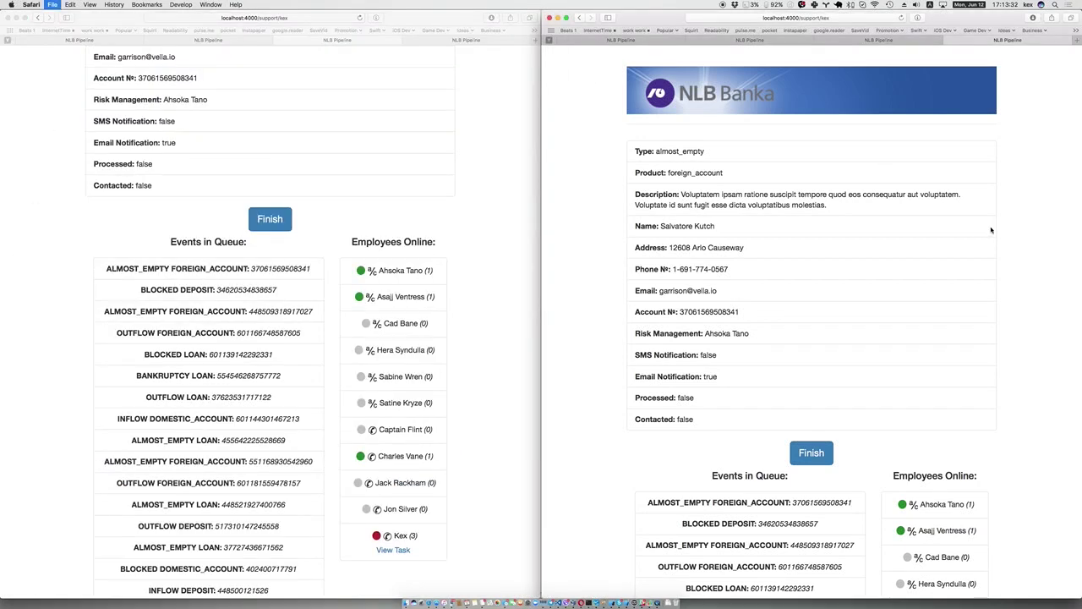
type("loc")
key("Return")
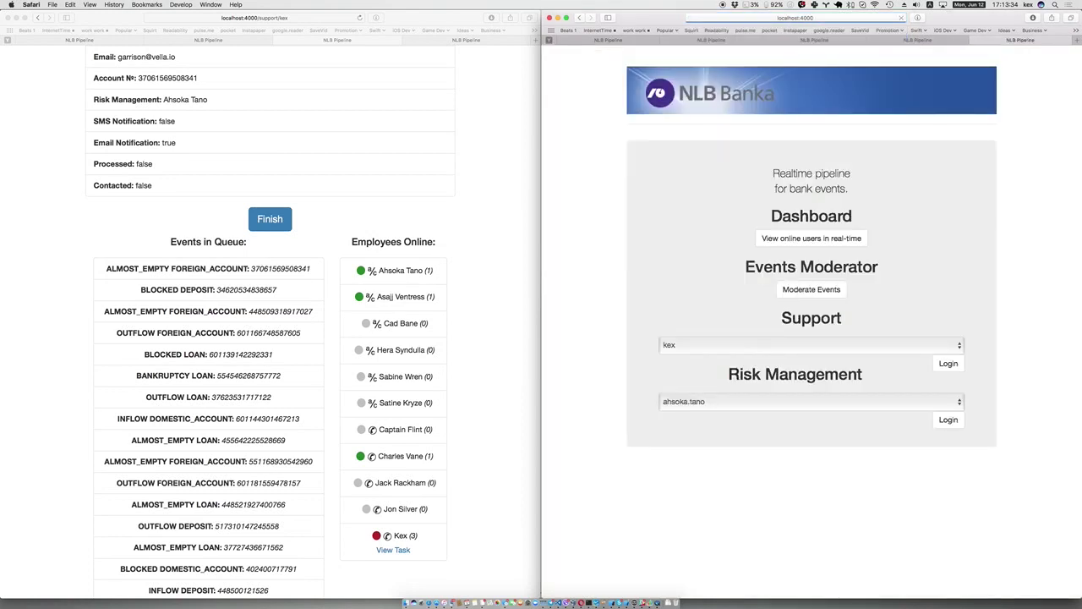
left_click(811, 238)
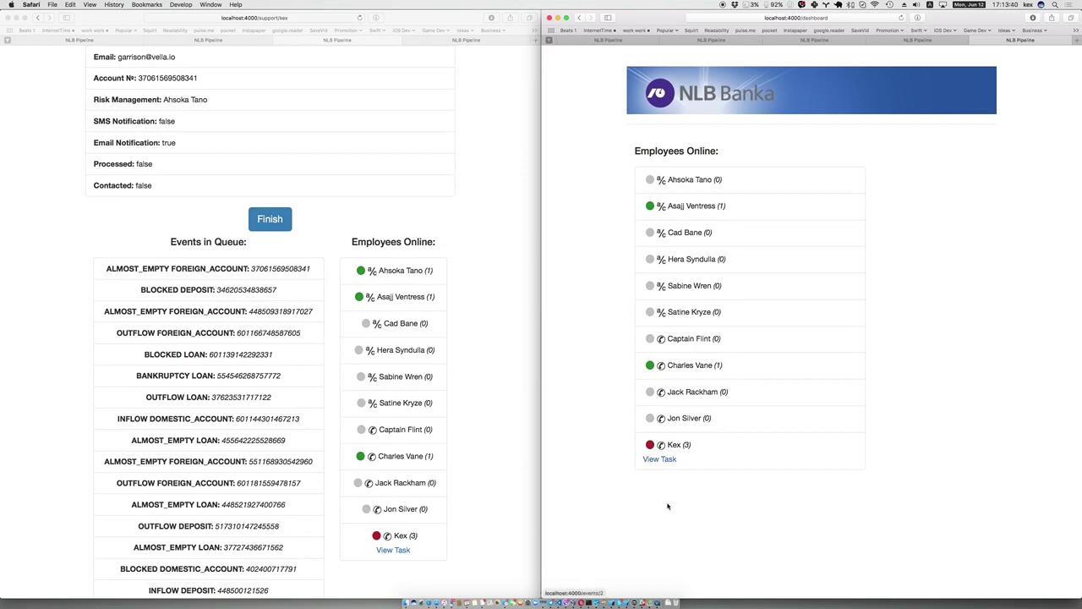
left_click(515, 188)
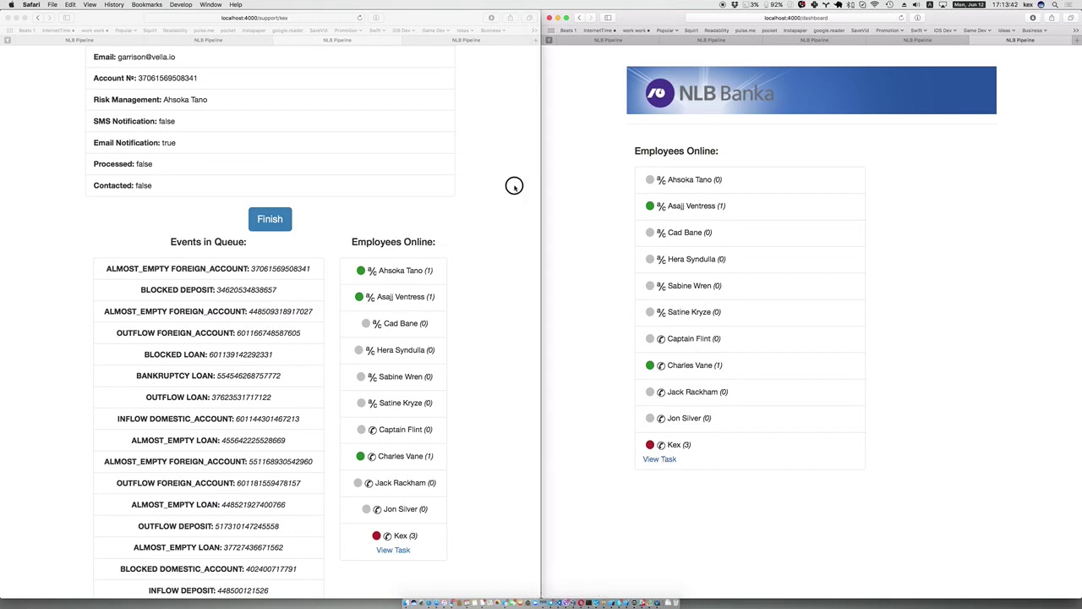